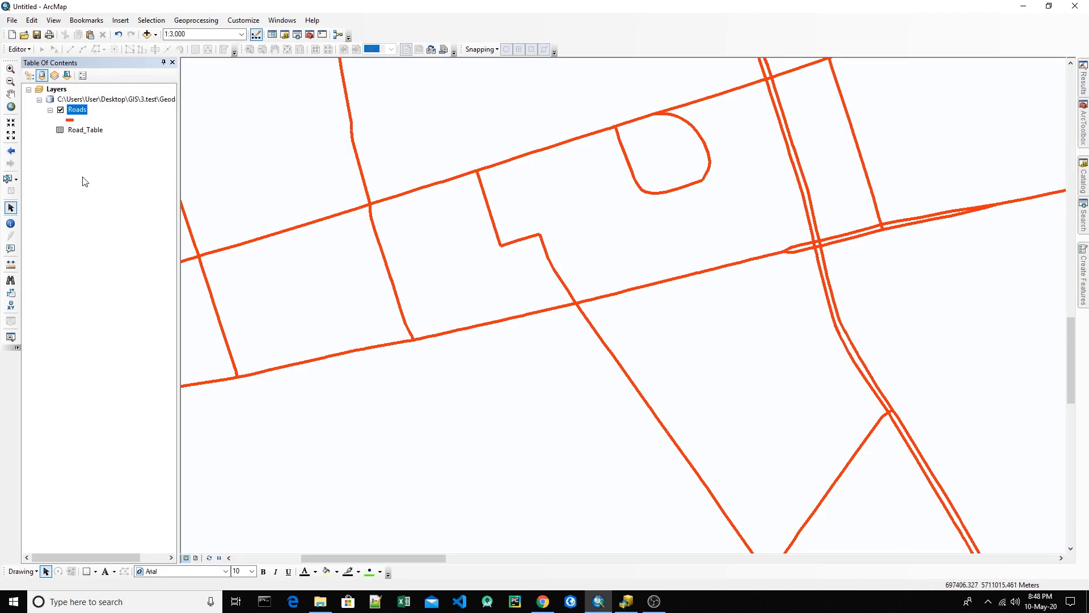
Step: Open the attribute table of the Roads layer and highlight its Category column
left_click(85, 130)
left_click(80, 111, "ctrl")
left_click(83, 130, "ctrl")
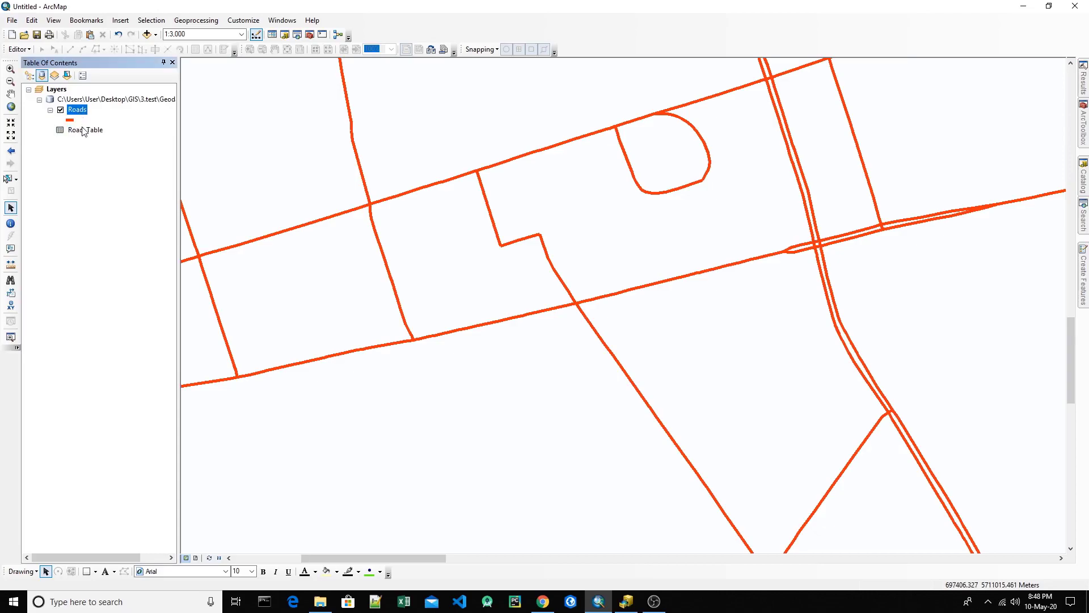
right_click(80, 114)
left_click(106, 146)
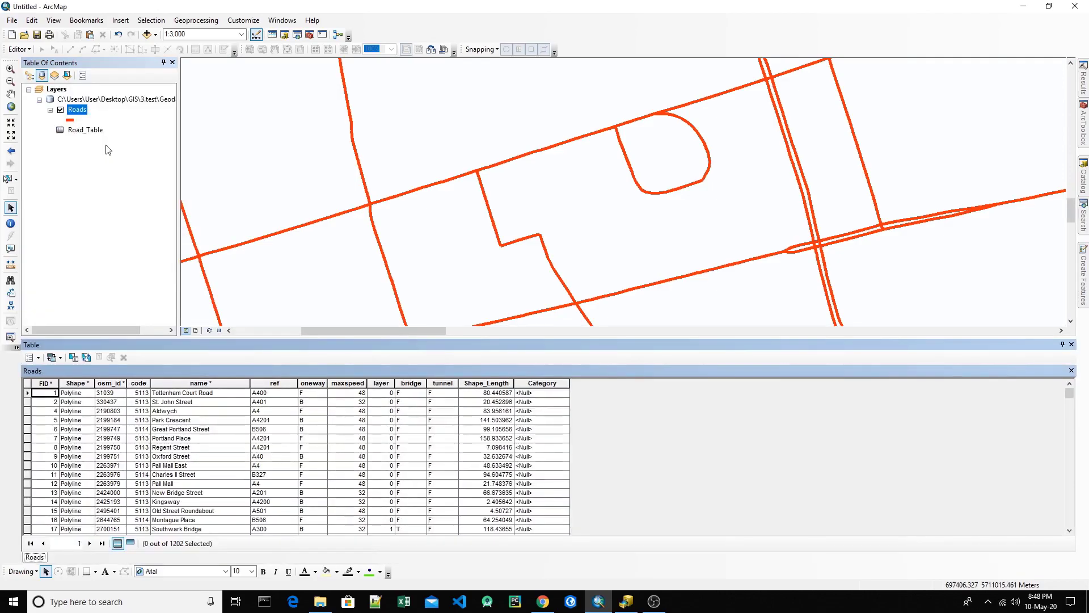
left_click(544, 383)
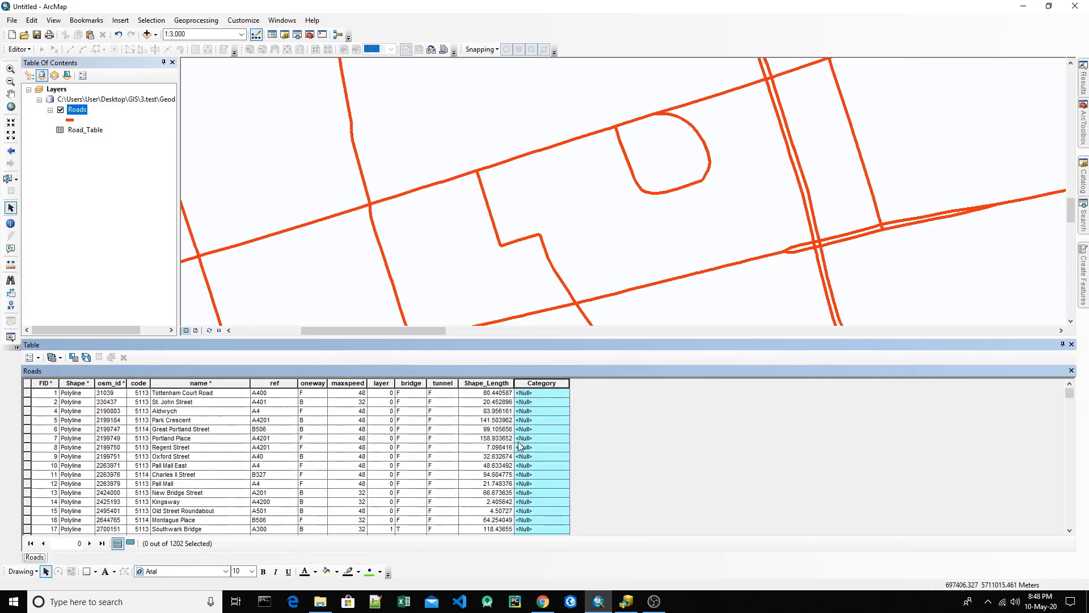
Step: Open Road_Table and look through its street names and First_fclass values down to the last records and back
left_click(80, 130)
right_click(74, 130)
left_click(101, 142)
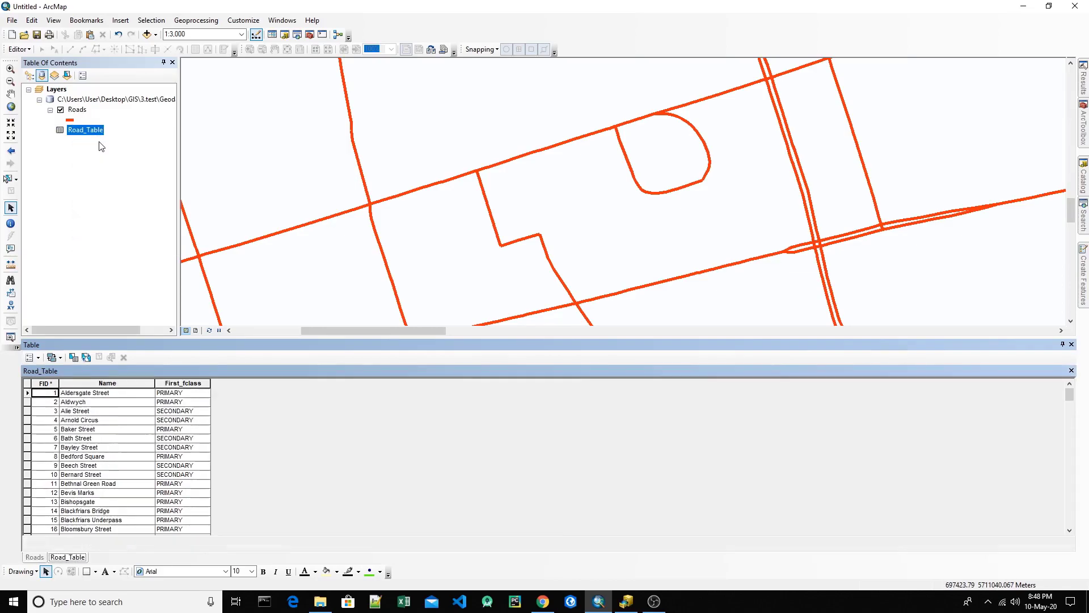
left_click(75, 395)
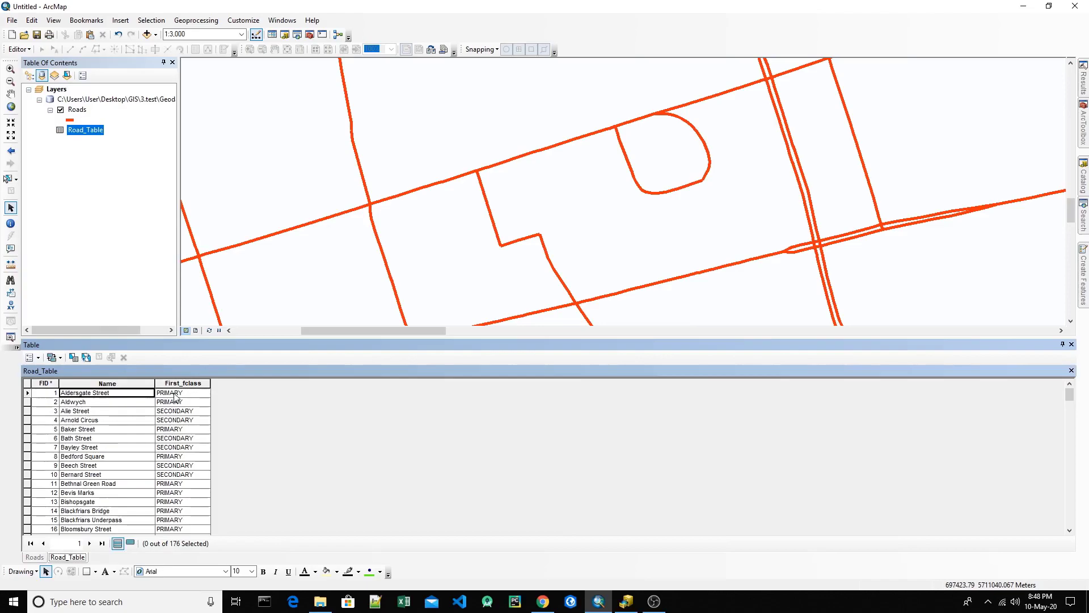
left_click(177, 411)
scroll(181, 438, "down", 20)
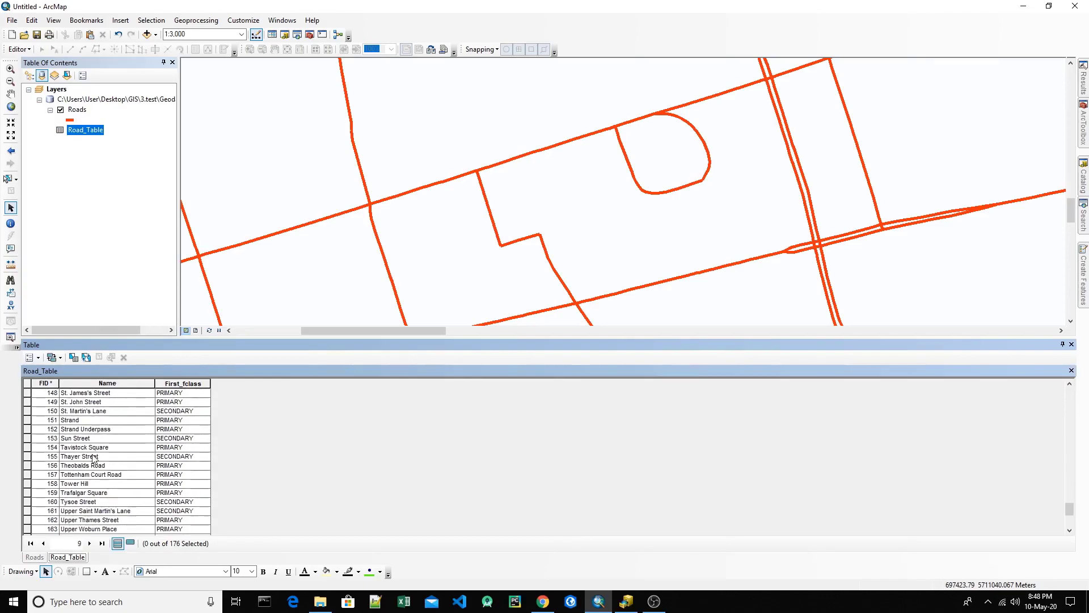
scroll(93, 459, "up", 20)
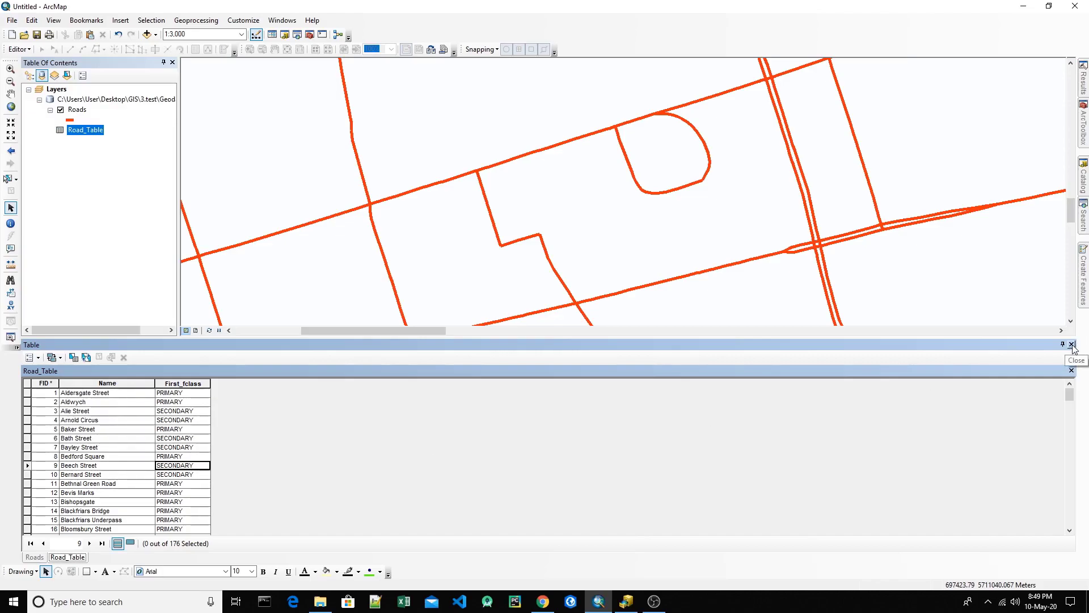
Step: Compare the Roads attribute table with Road_Table, focusing on the Category and First_fclass columns
left_click(33, 559)
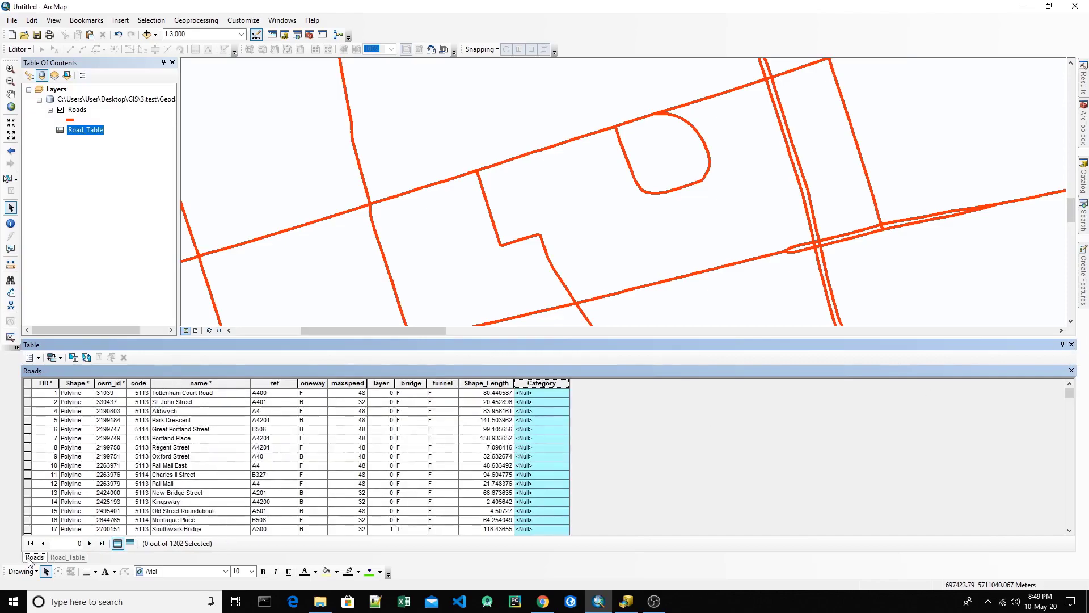
left_click(70, 559)
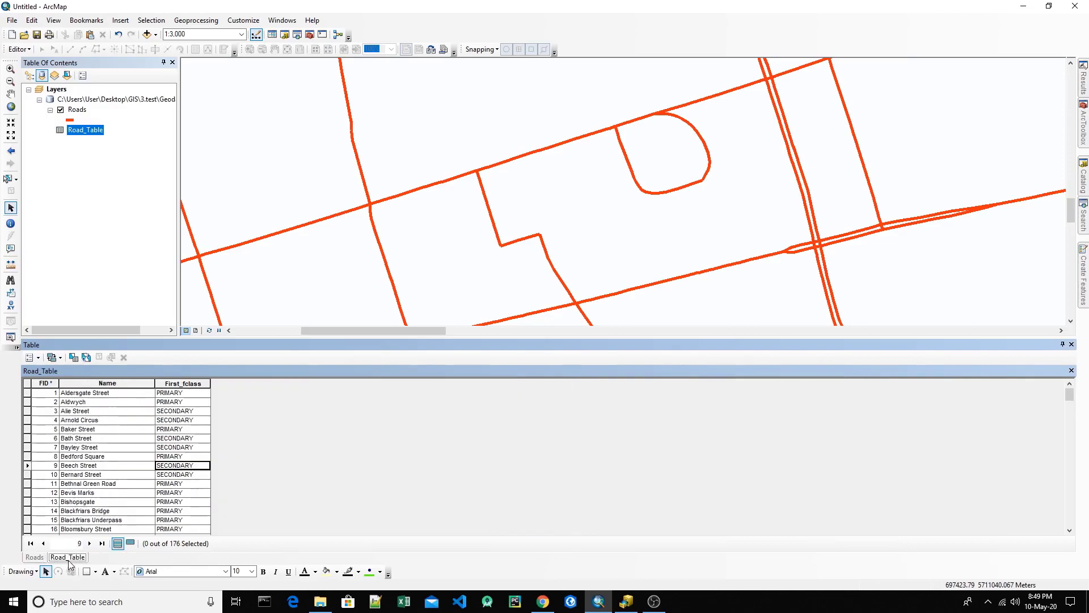
left_click(189, 385)
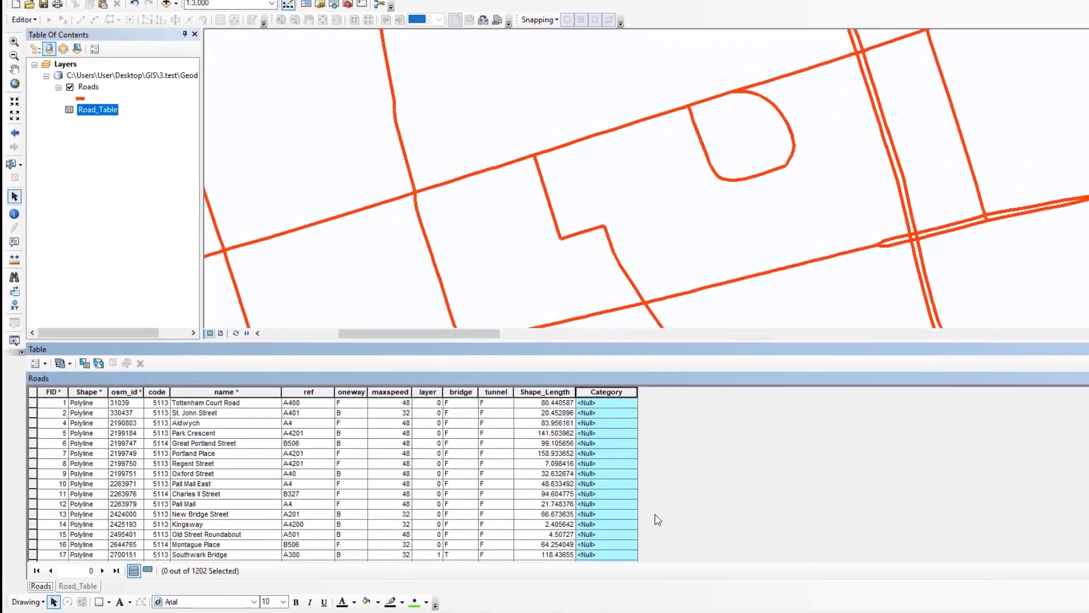
Step: Restore the default field order of the Roads attribute table
left_click(608, 505)
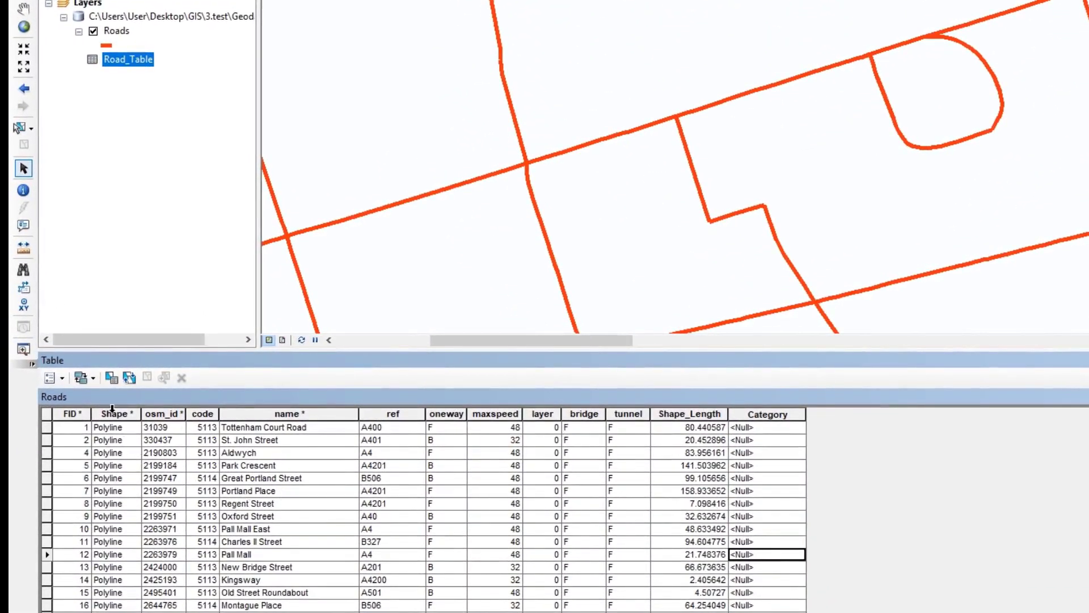
left_click(62, 375)
left_click(161, 209)
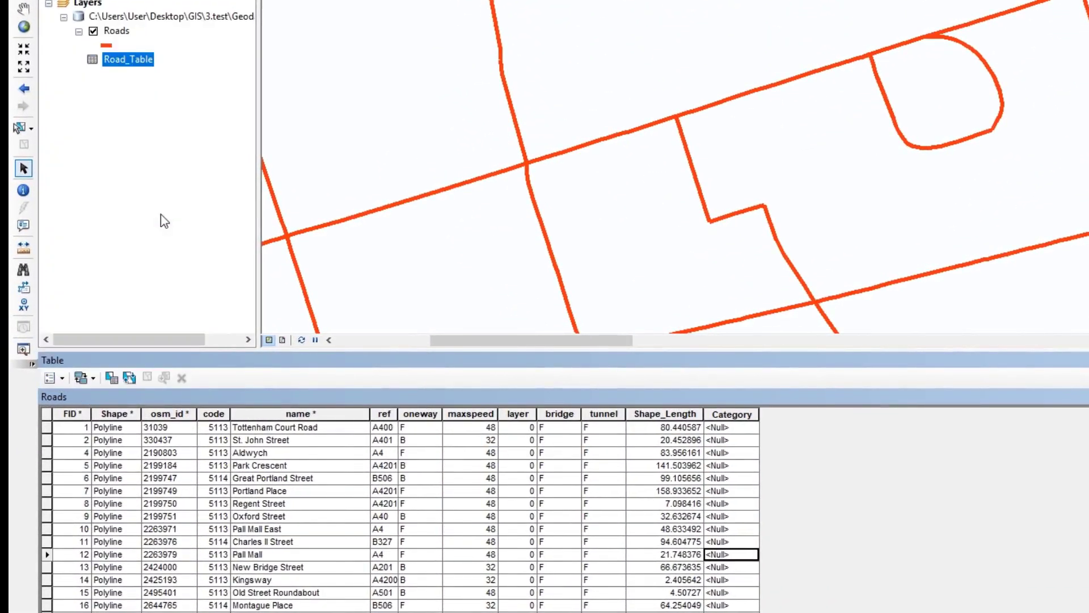
left_click(62, 379)
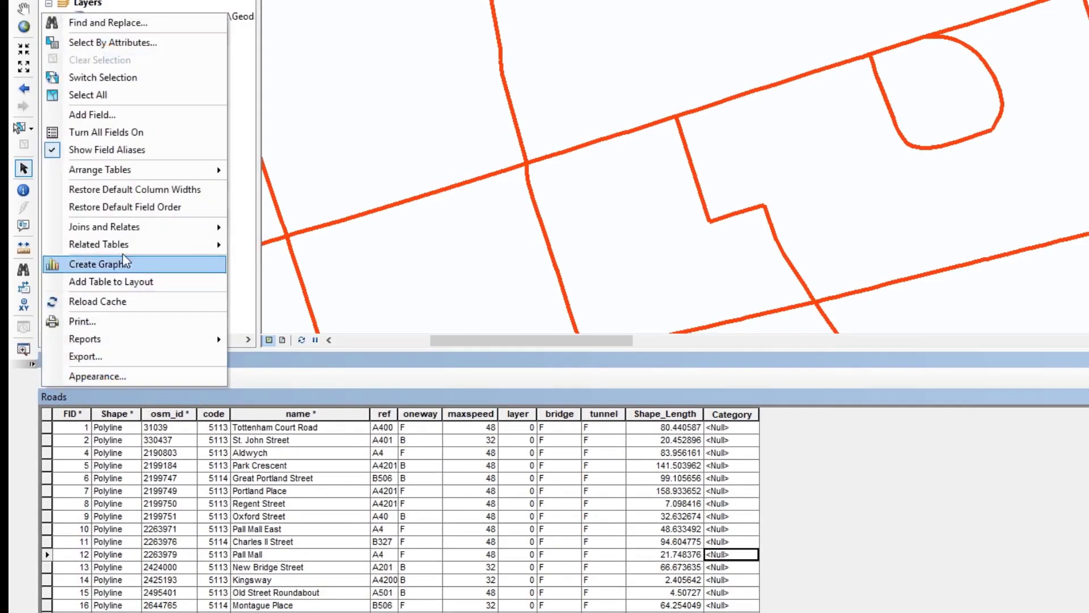
mouse_move(146, 232)
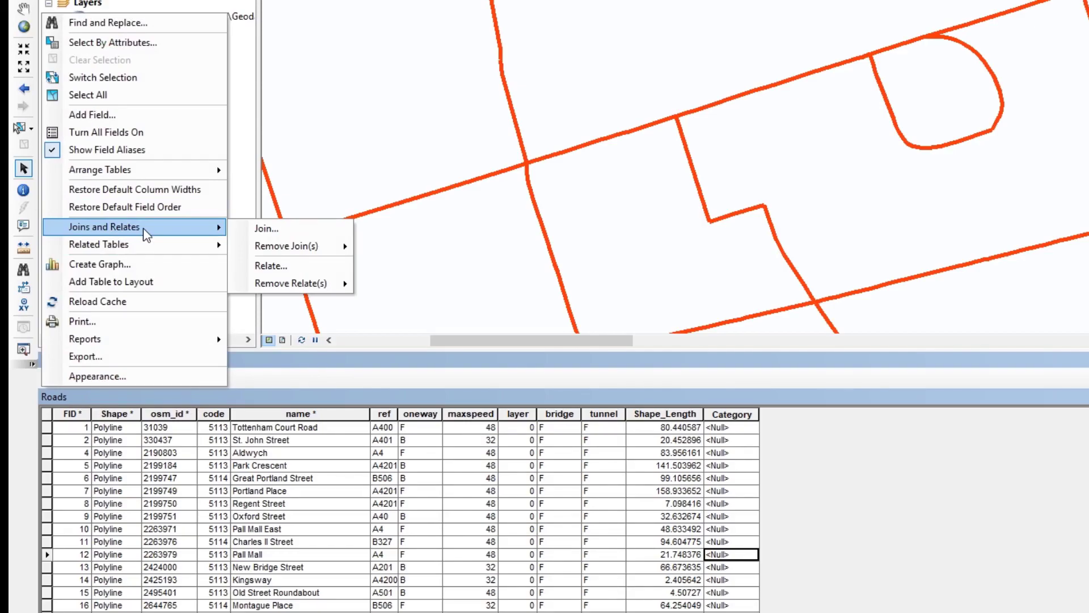
left_click(59, 380)
left_click(59, 376)
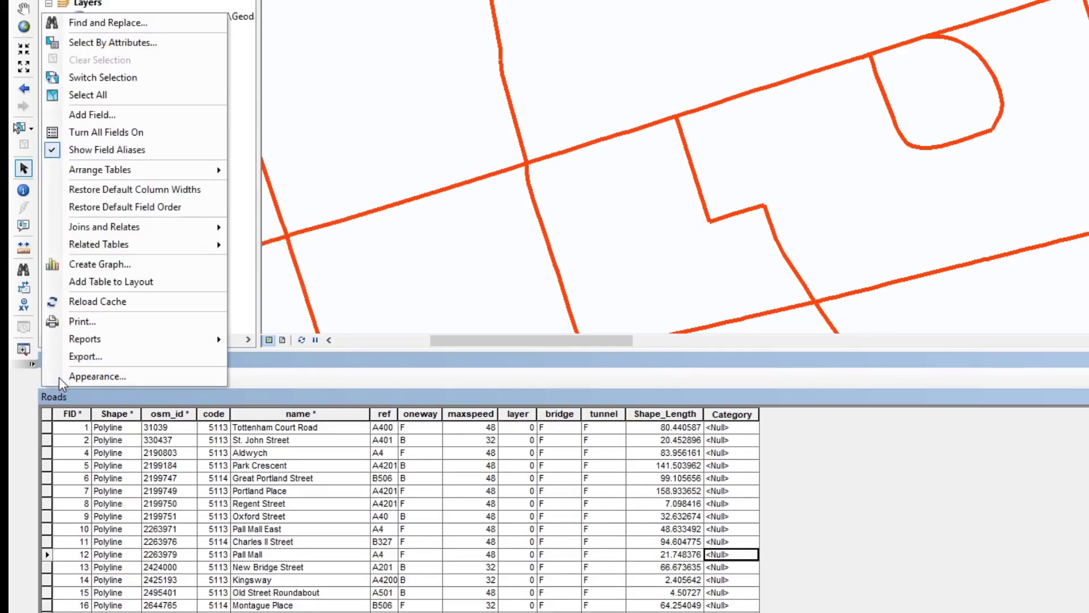
mouse_move(134, 227)
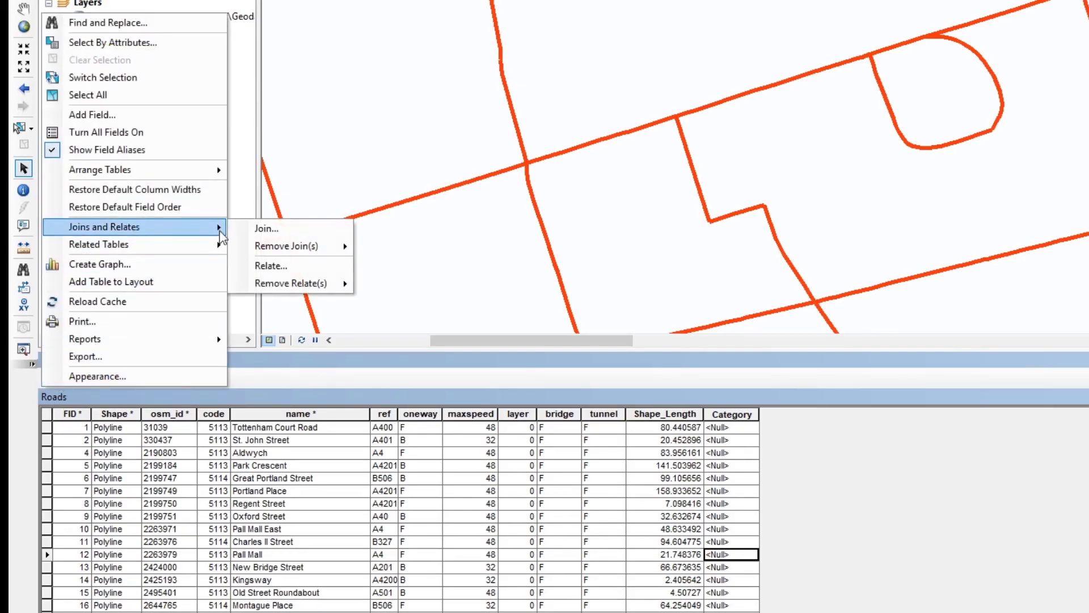
left_click(109, 59)
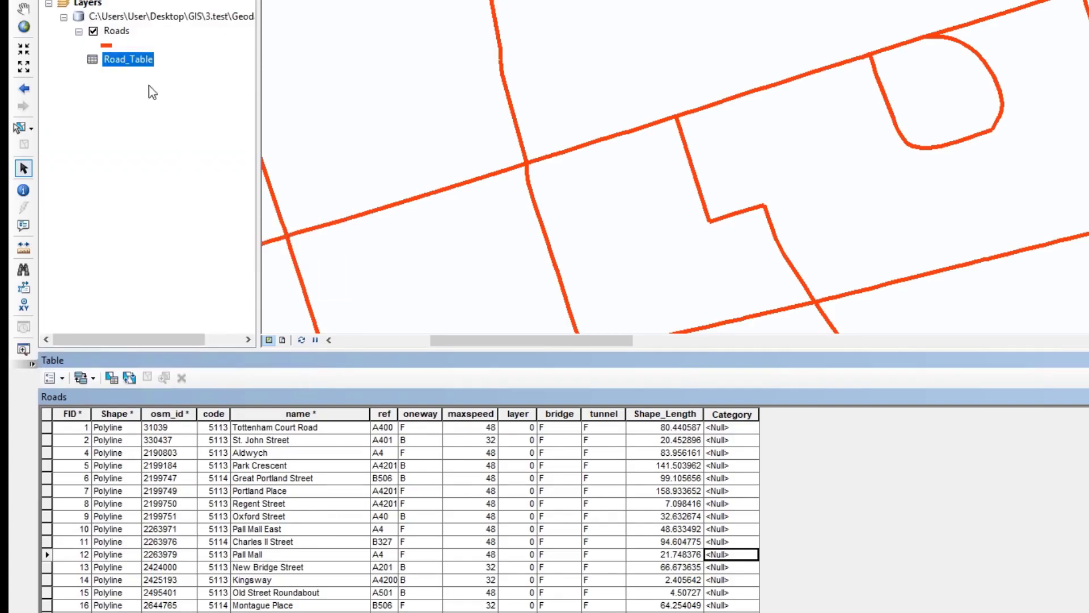
right_click(119, 31)
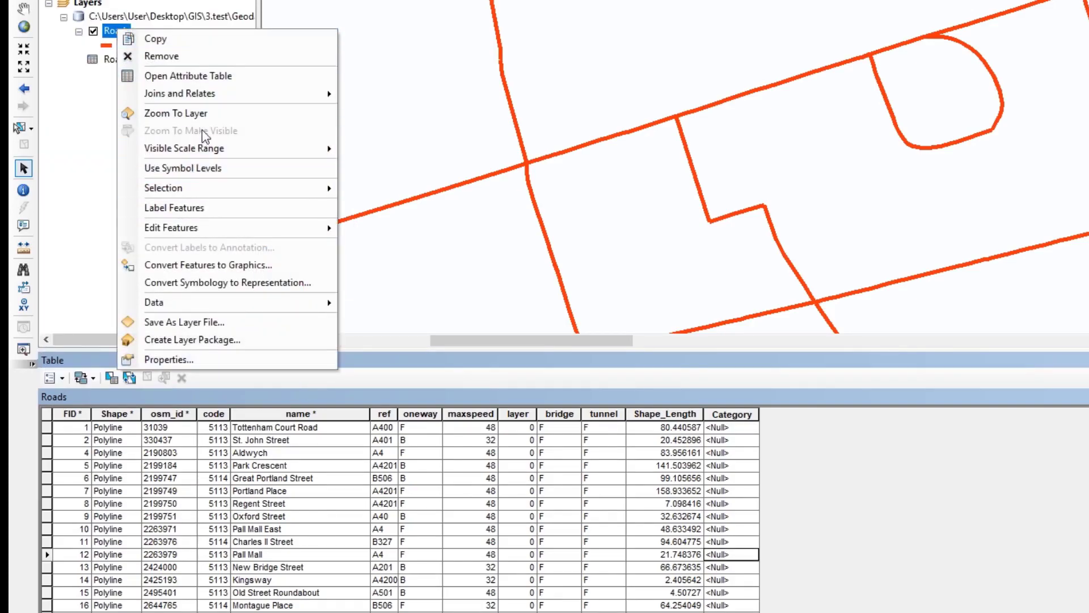
mouse_move(211, 106)
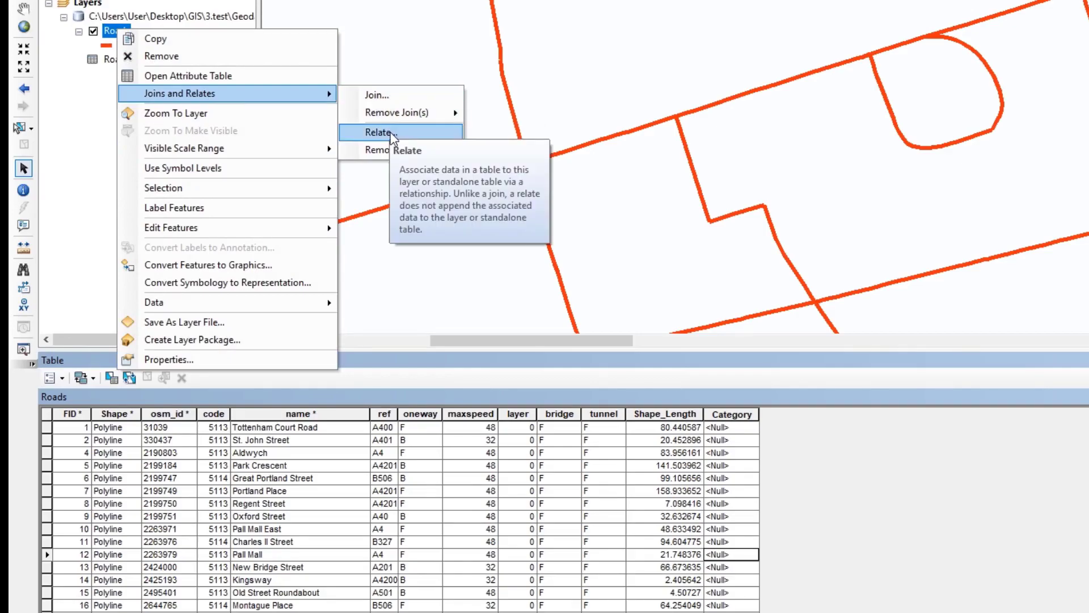
Step: Examine the First_fclass and Name columns in Road_Table against the name and Category columns in Roads
left_click(190, 393)
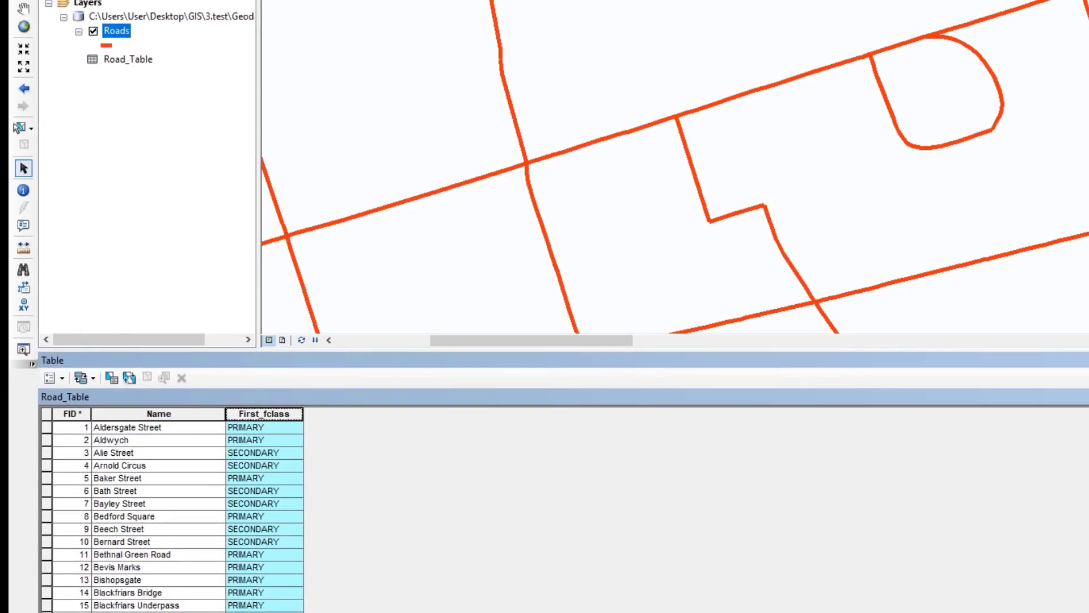
left_click(161, 415)
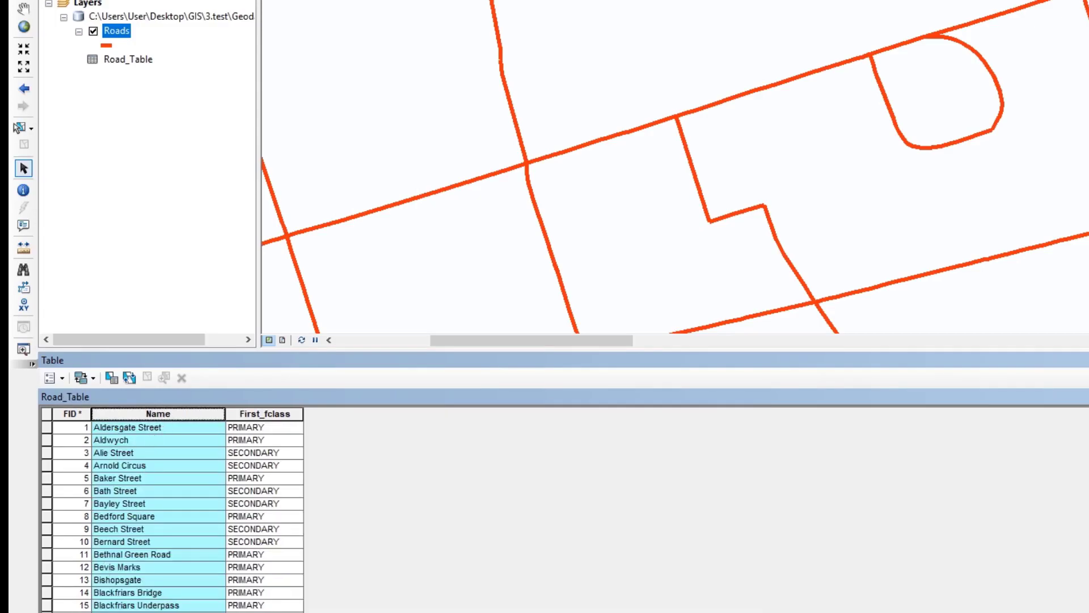
left_click(120, 542)
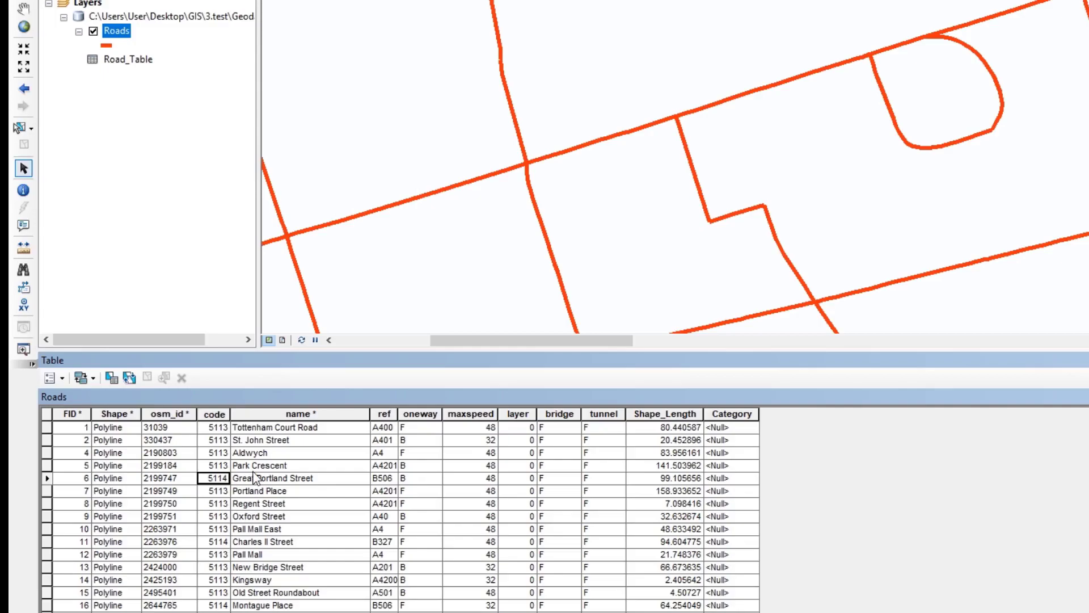
left_click(727, 414)
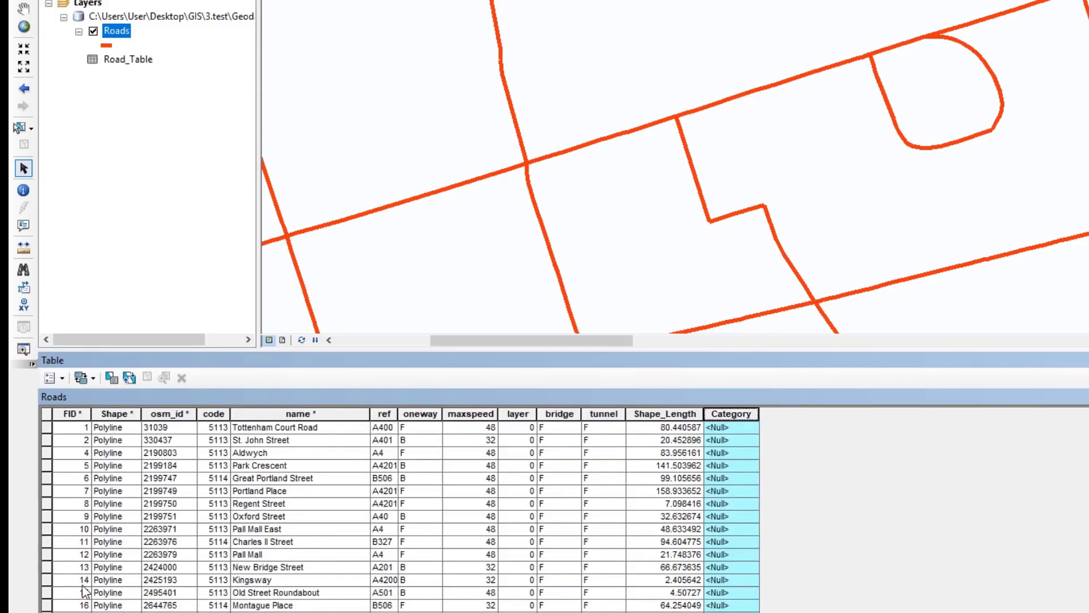
Step: Create a relate called Relate1 from the Roads layer's name field to the Name field of Road_Table
left_click(50, 378)
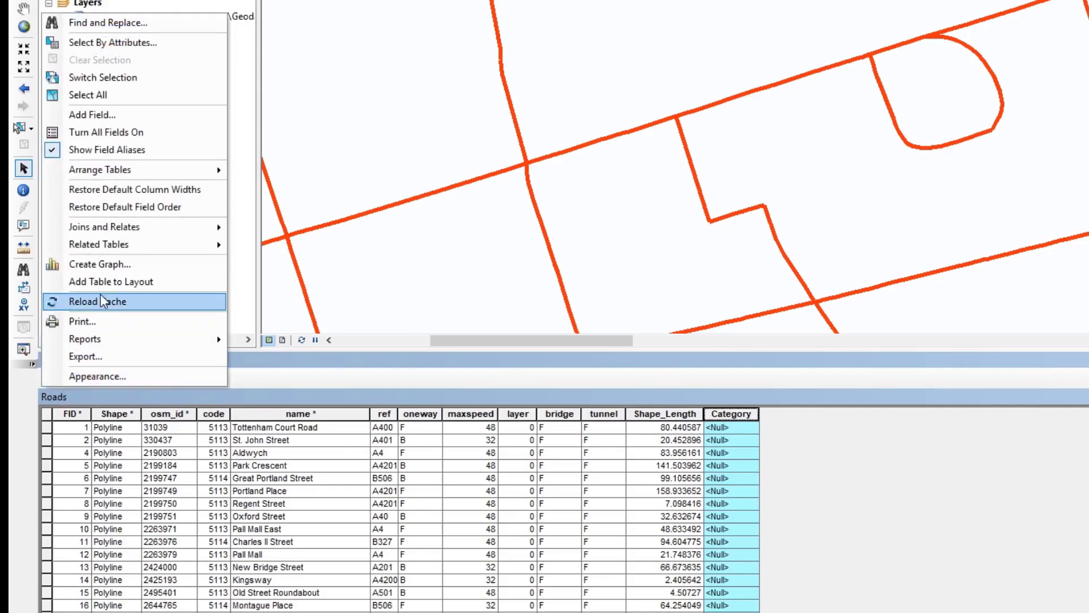
mouse_move(162, 227)
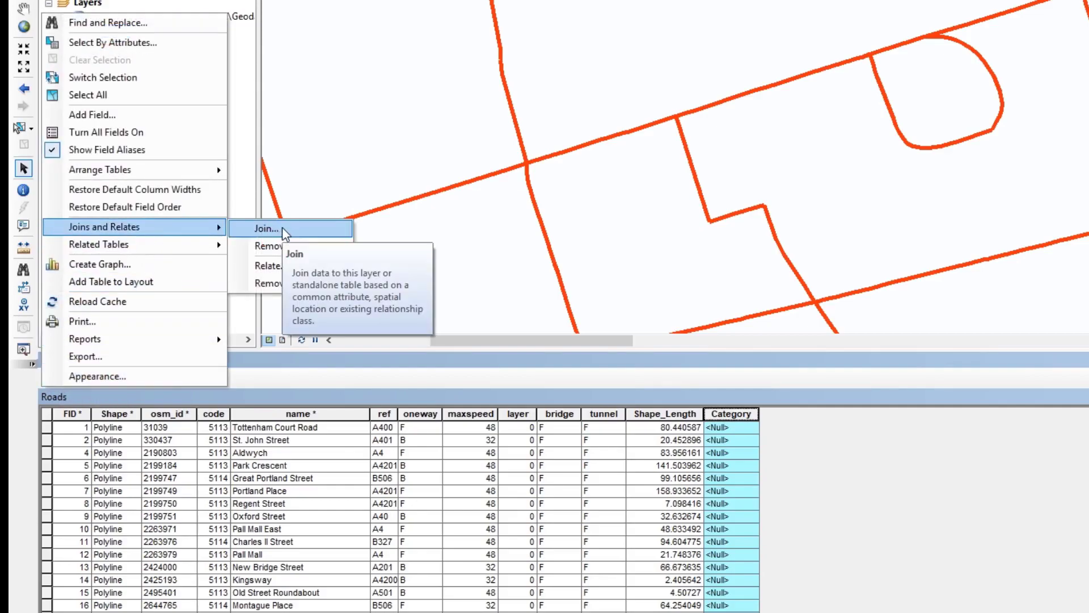
left_click(279, 269)
left_click(723, 265)
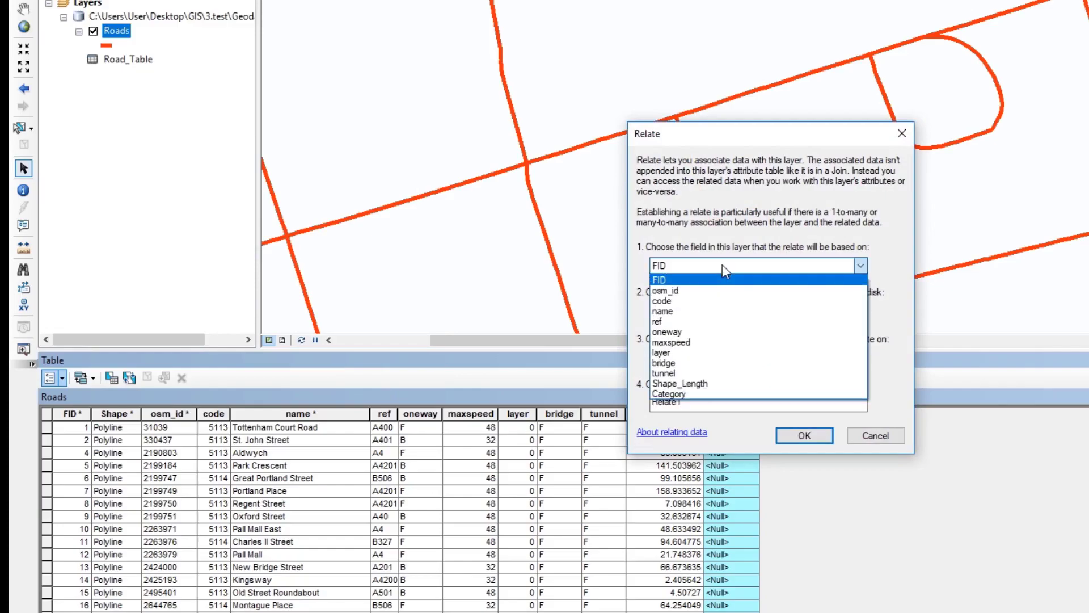
left_click(722, 310)
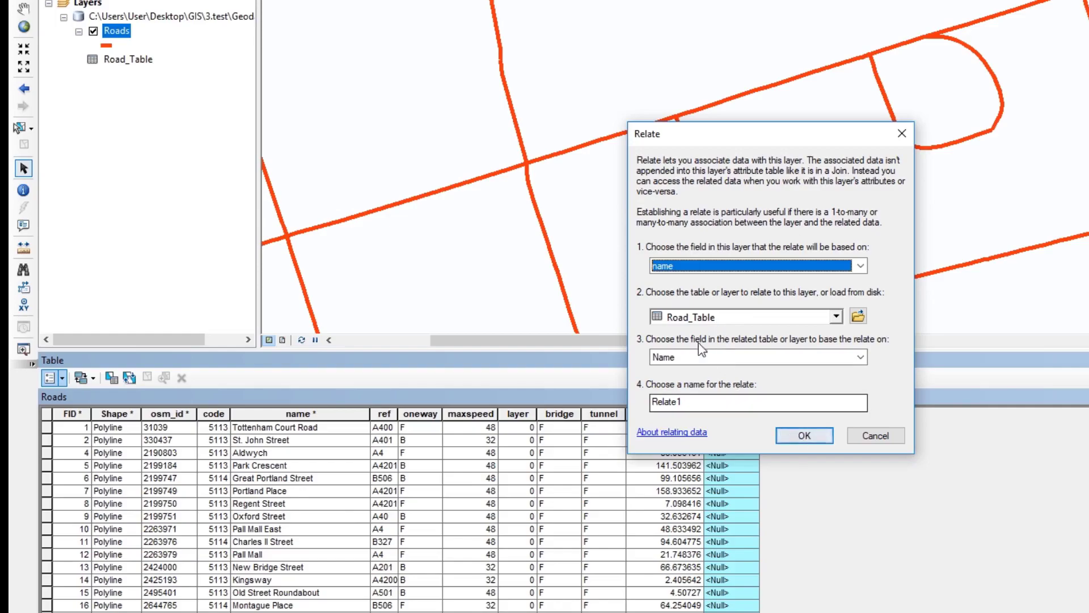
left_click(709, 356)
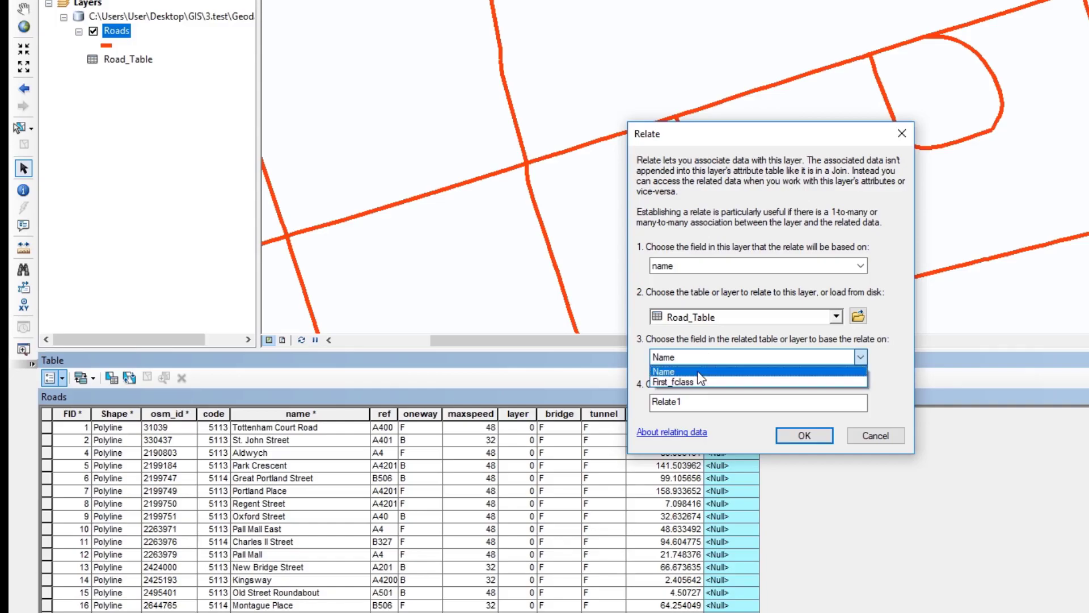
left_click(699, 373)
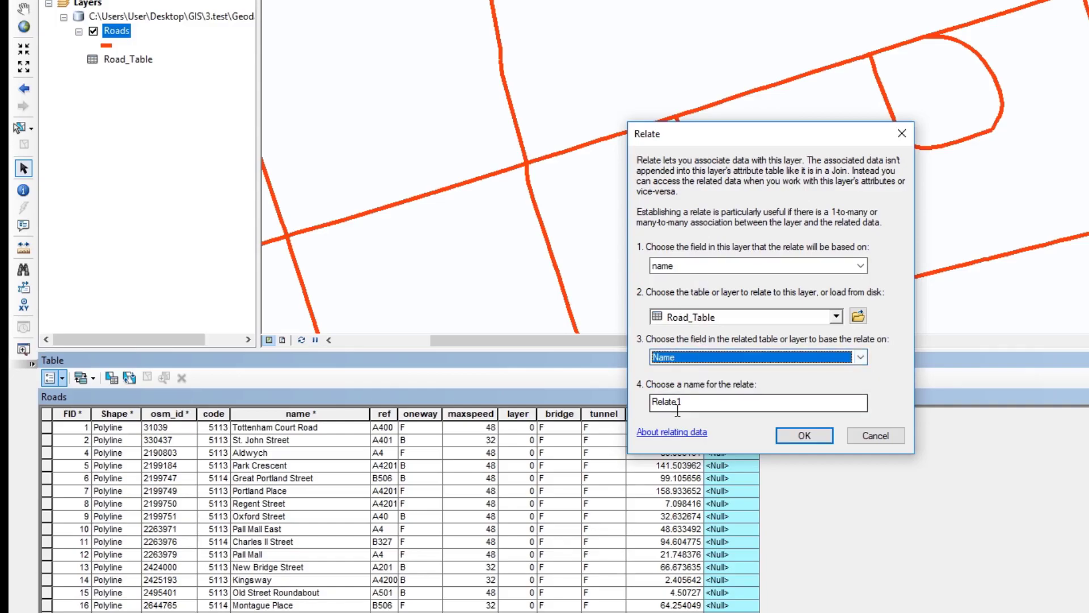
left_click(790, 437)
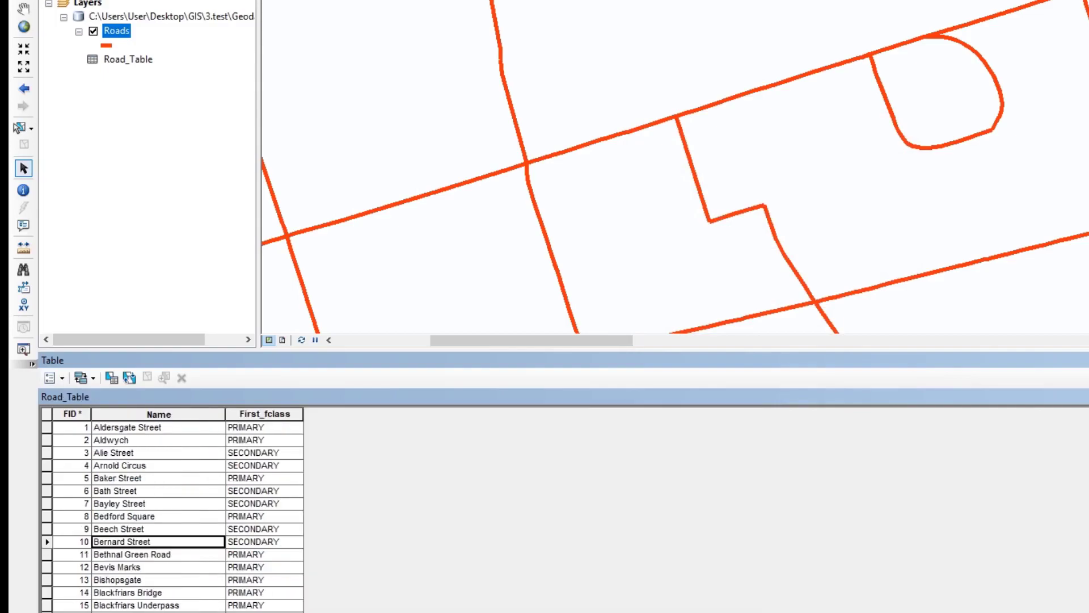
Step: Select the St. John Street record in Roads, display its related record through Relate1, and return to the Roads table
left_click(284, 529)
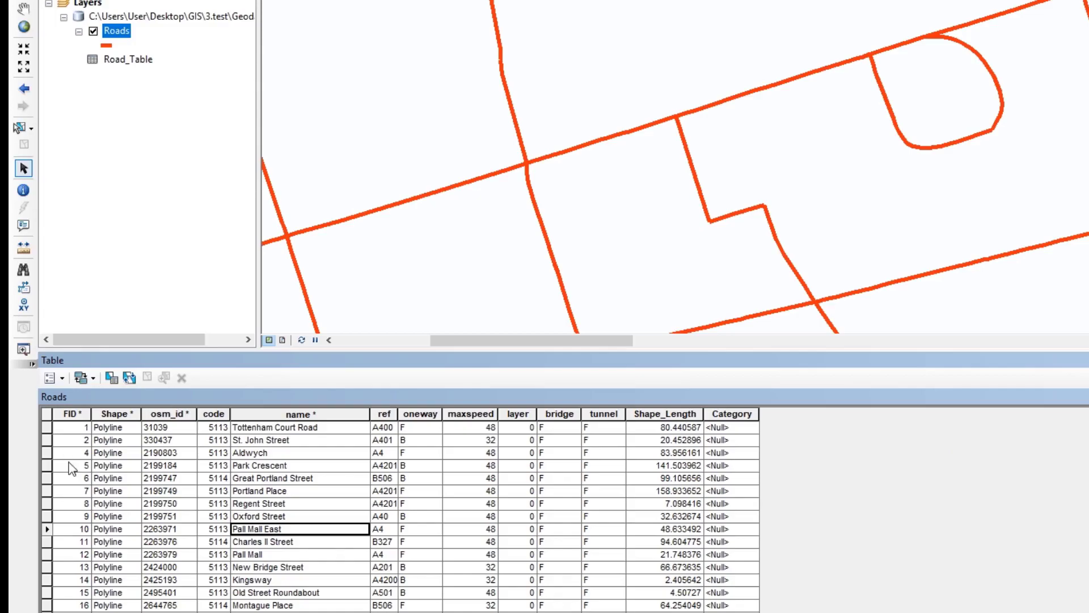
left_click(47, 441)
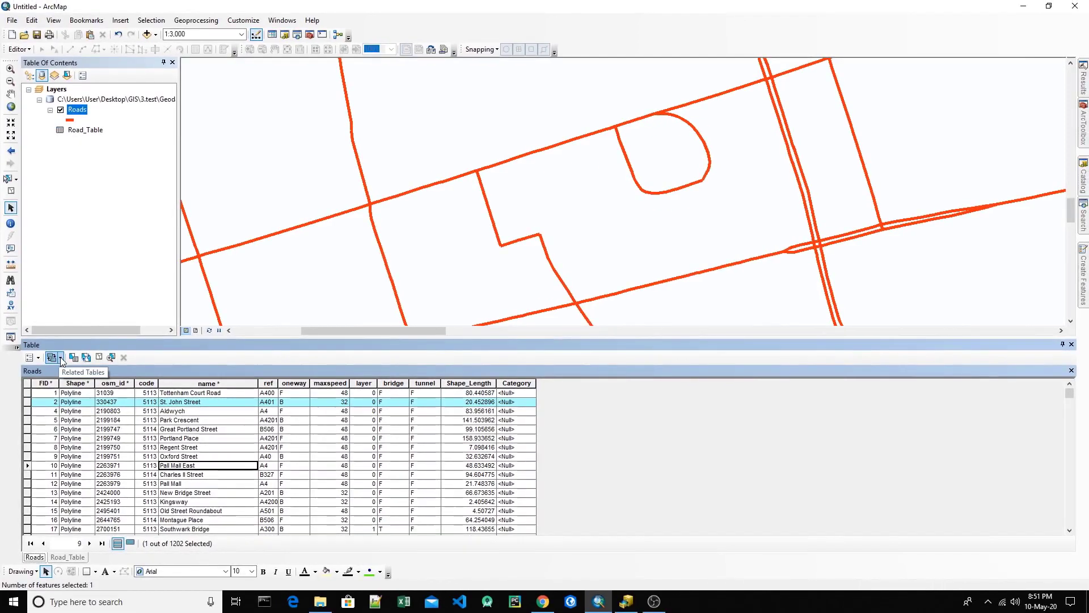
left_click(60, 359)
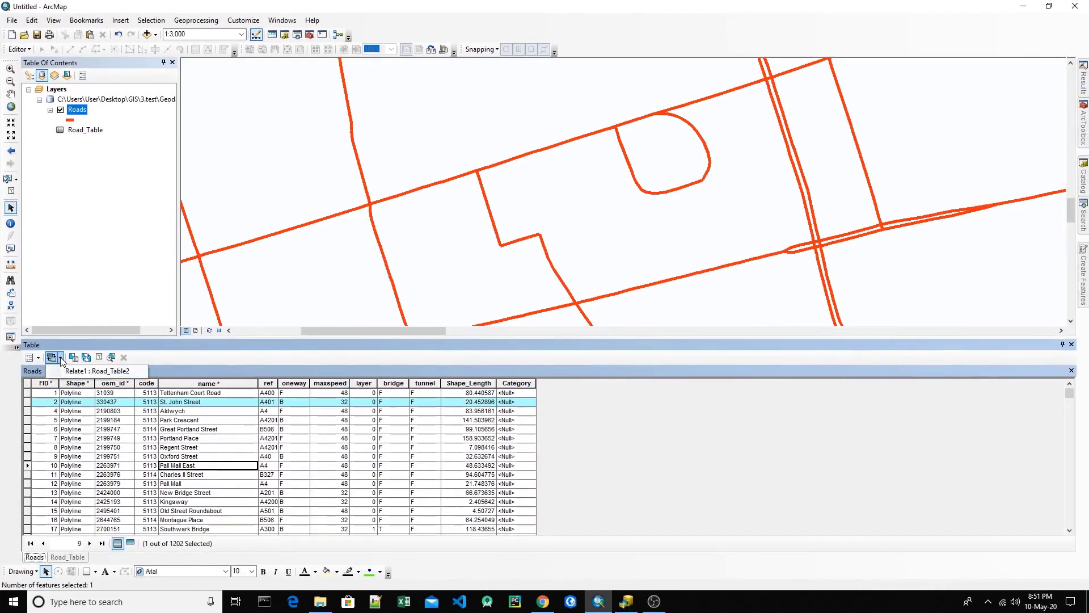
left_click(106, 375)
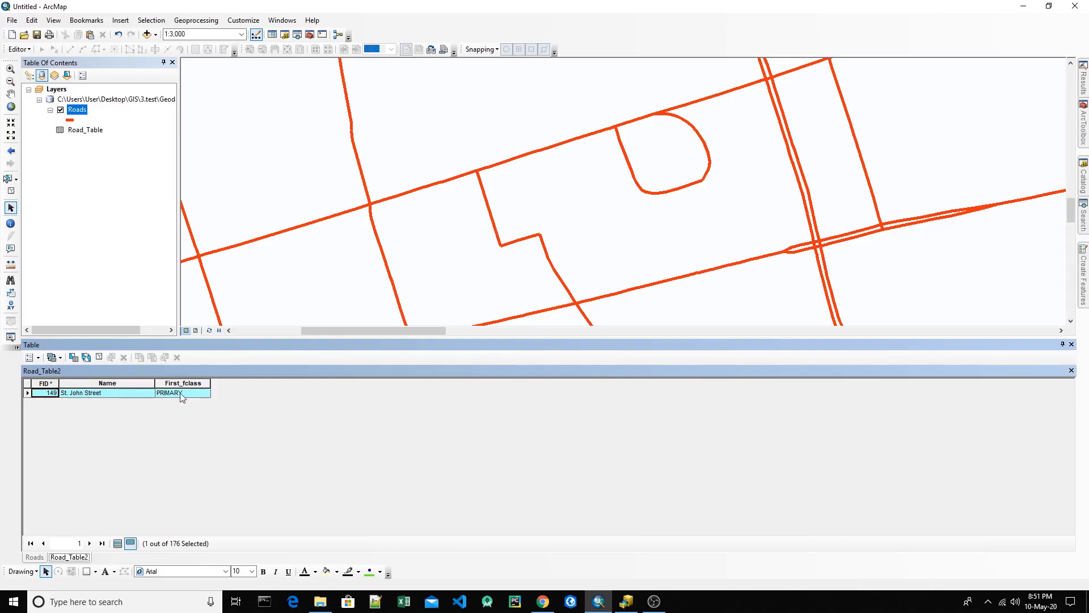
left_click(33, 558)
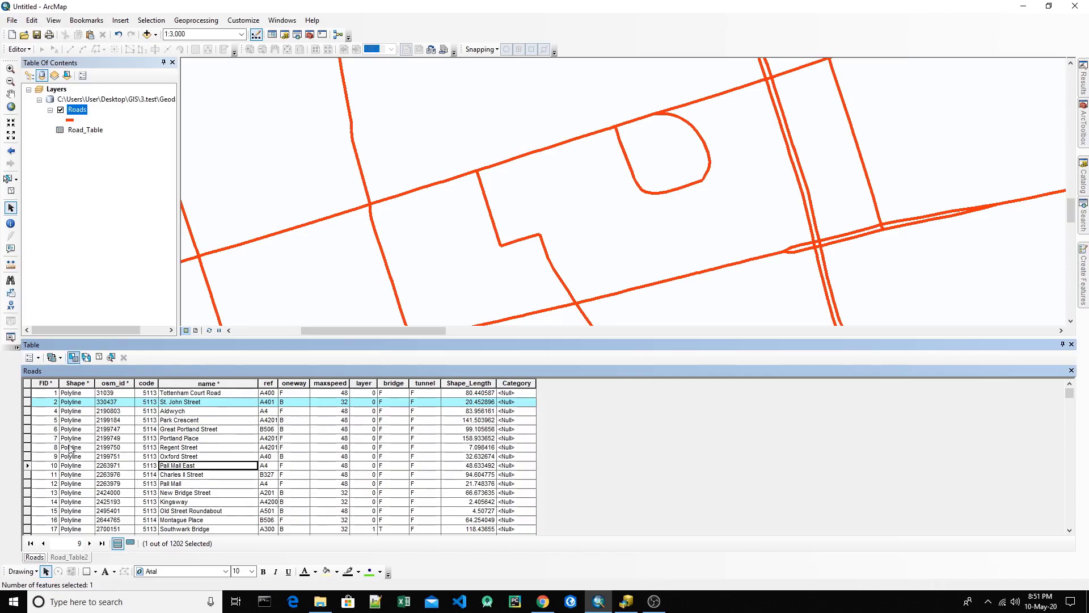
Step: Compare the selected St. John Street record in Road_Table with the table's full list of records
left_click(80, 555)
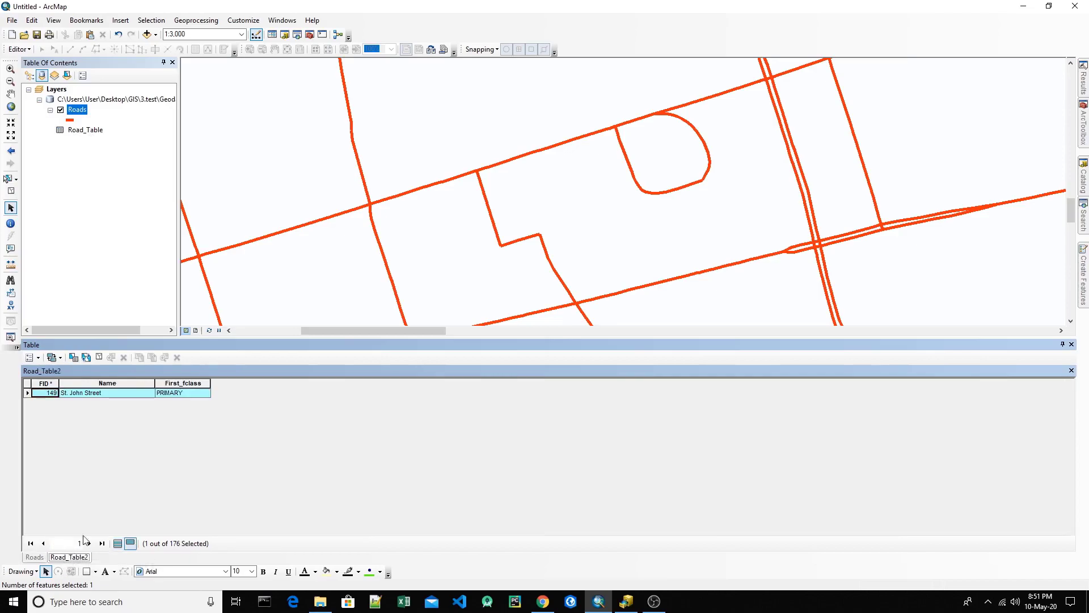
left_click(119, 543)
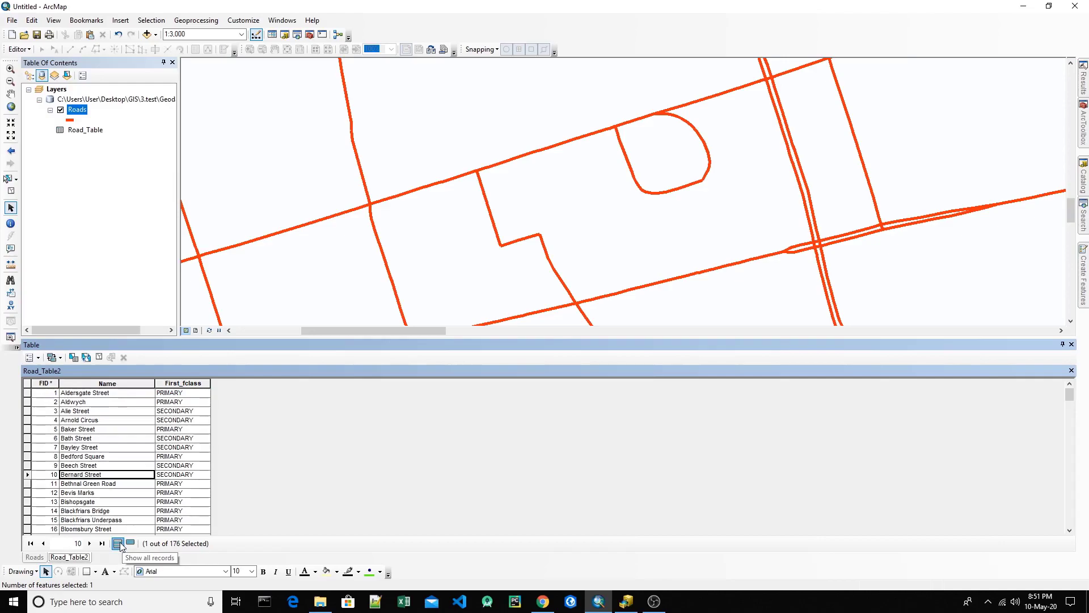
left_click(131, 543)
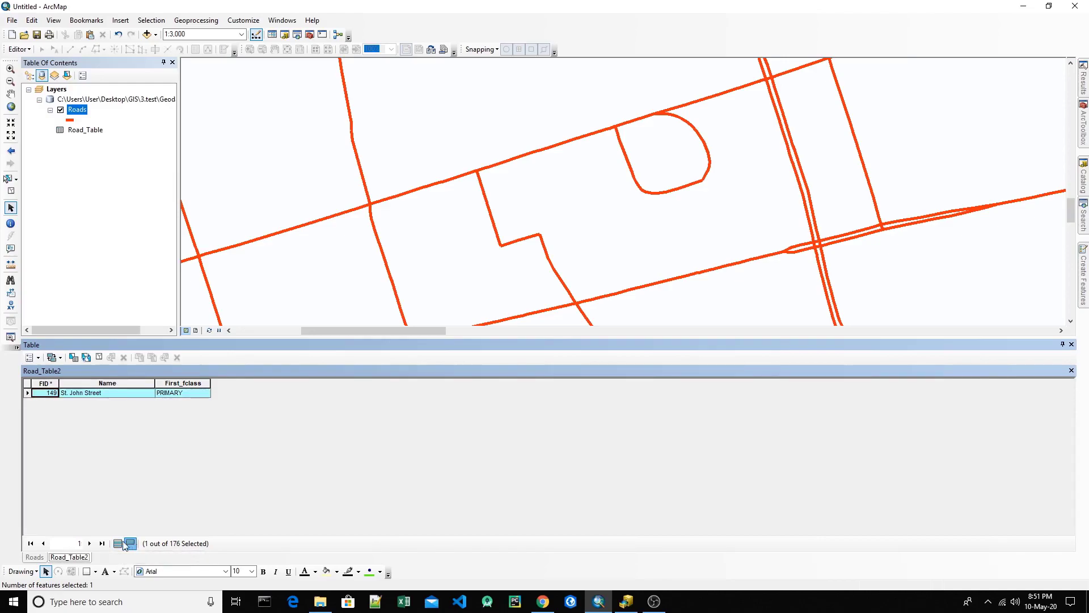
left_click(118, 543)
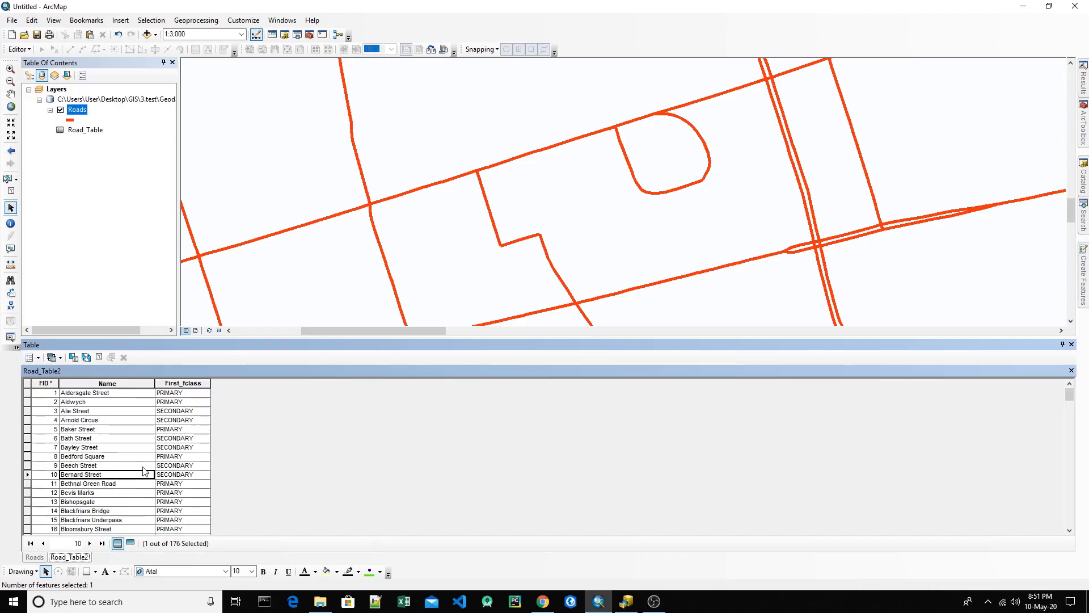
left_click(130, 543)
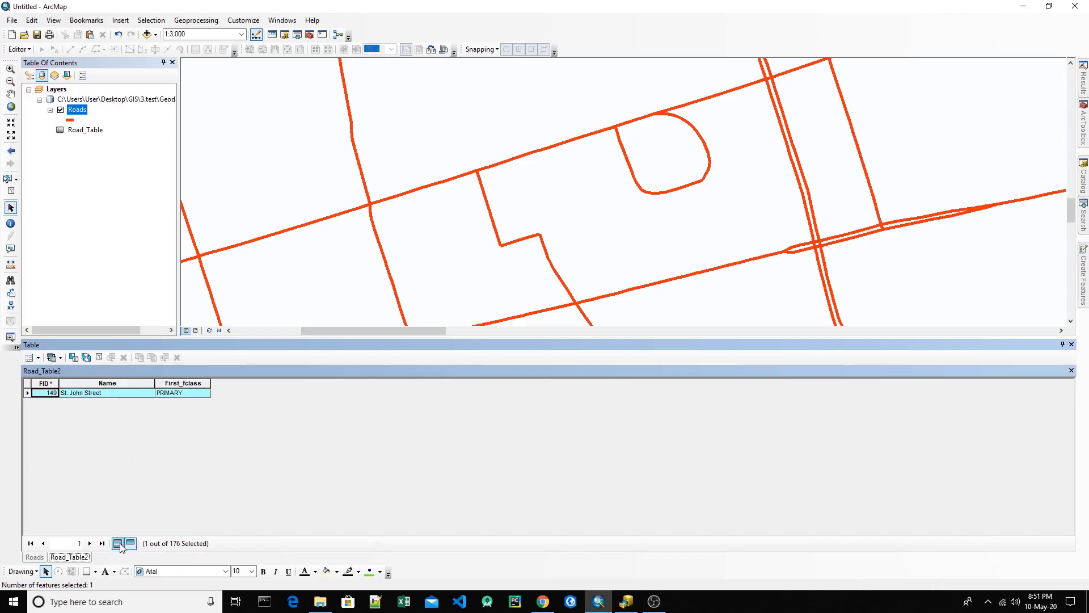
left_click(120, 543)
left_click(128, 544)
left_click(120, 544)
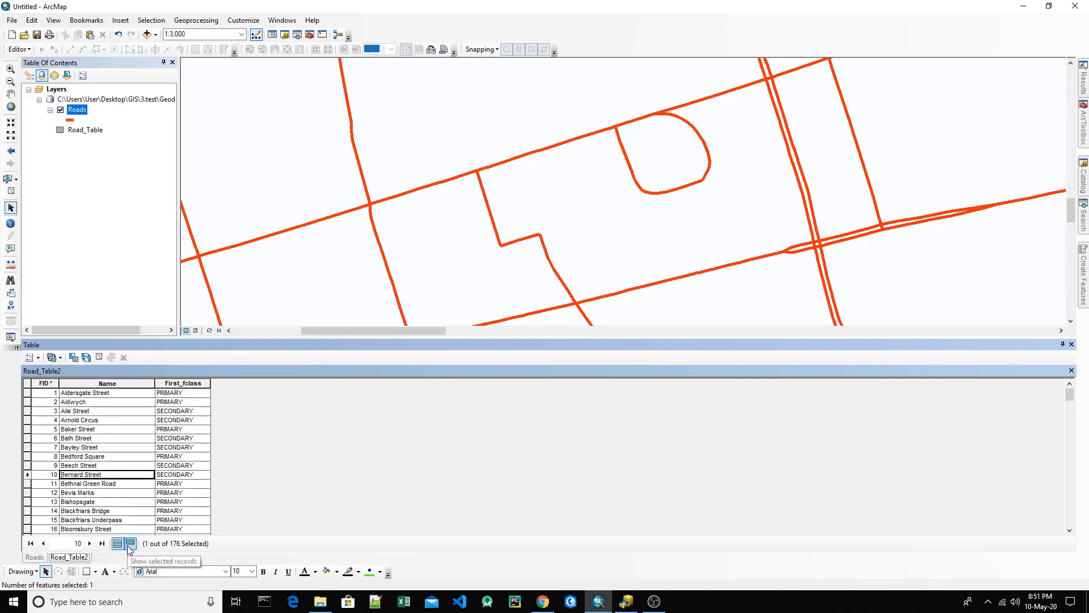
left_click(127, 544)
left_click(121, 545)
left_click(107, 438)
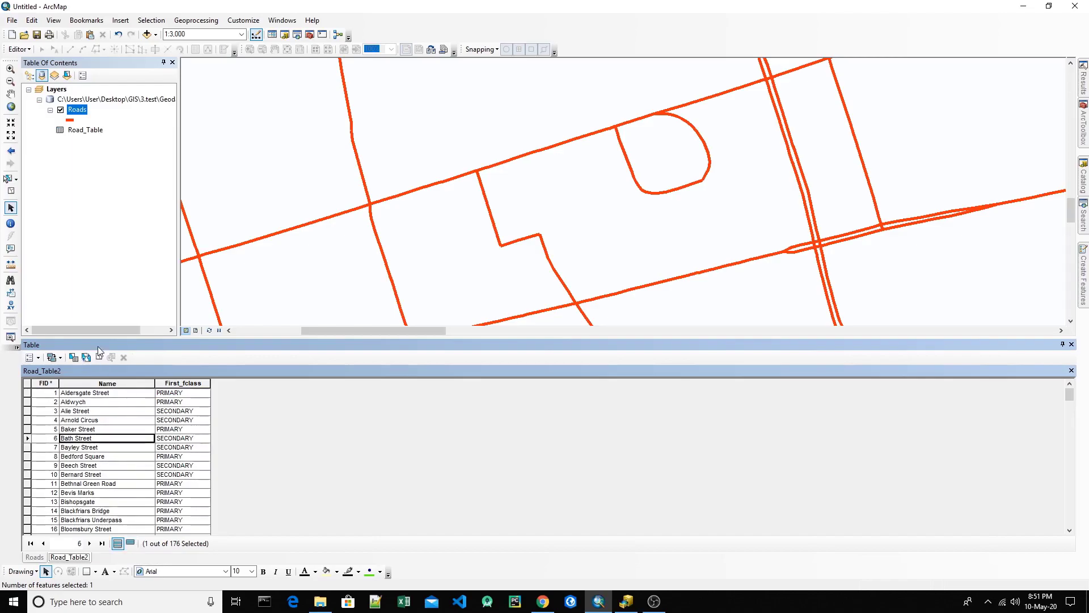
Step: Select the Bernard Street record in Road_Table and display its related Roads records through Relate1
left_click(27, 476)
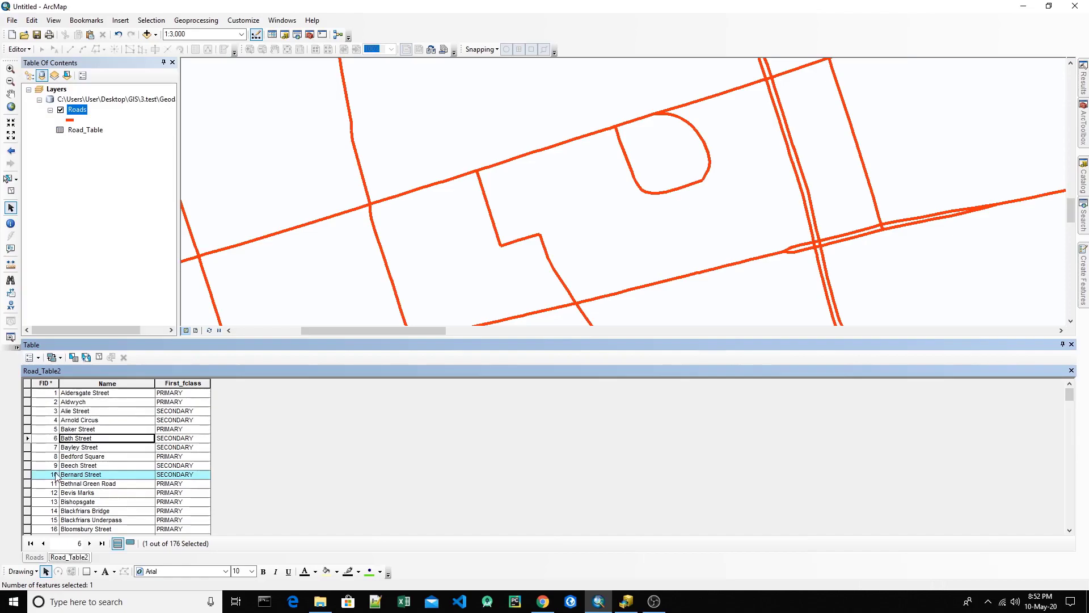
left_click(61, 356)
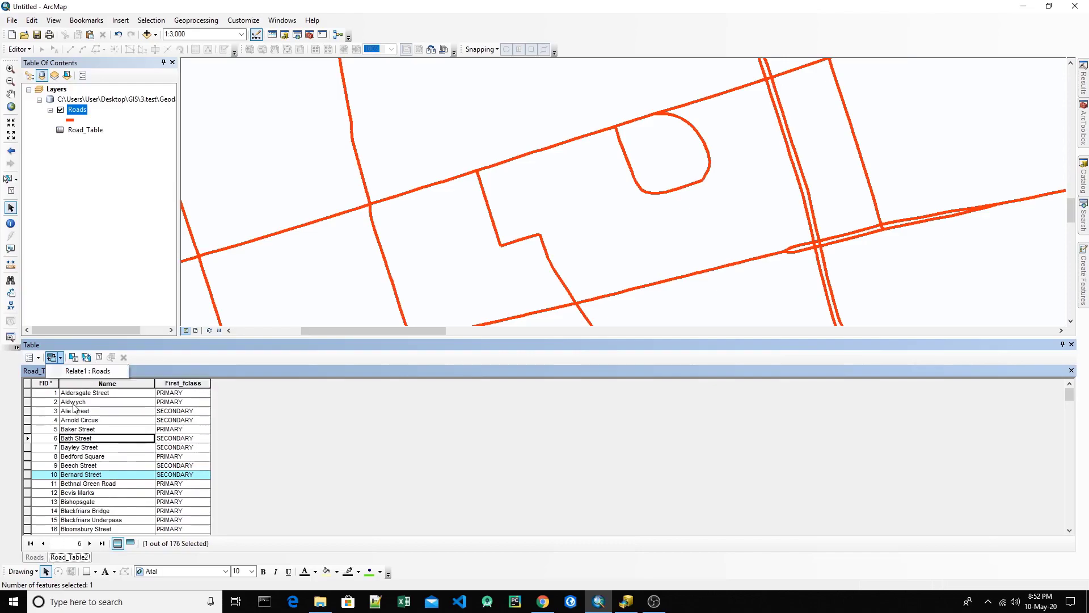
left_click(83, 371)
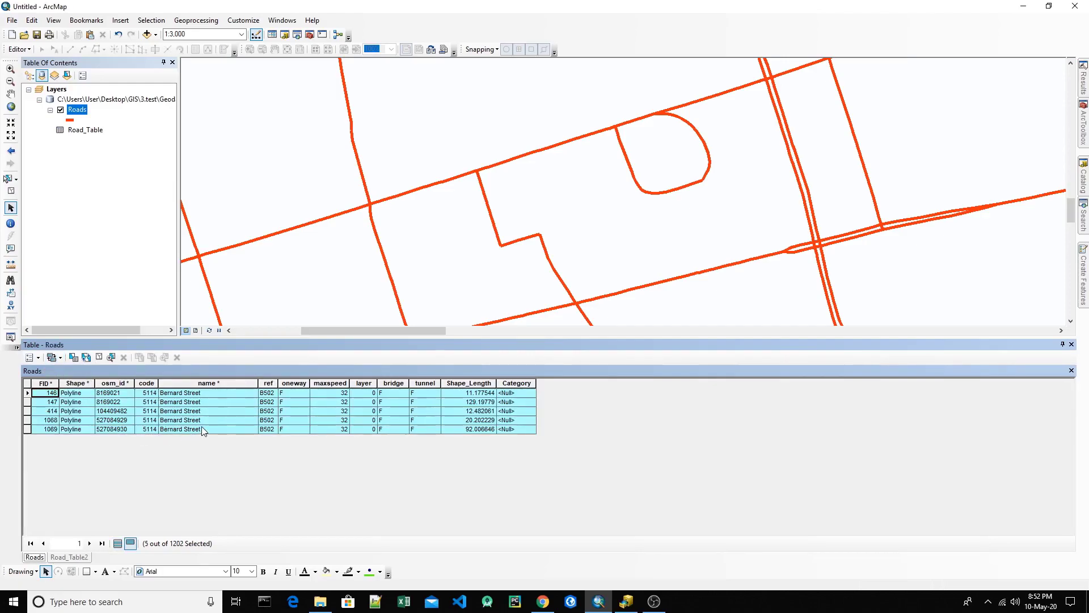
left_click(78, 557)
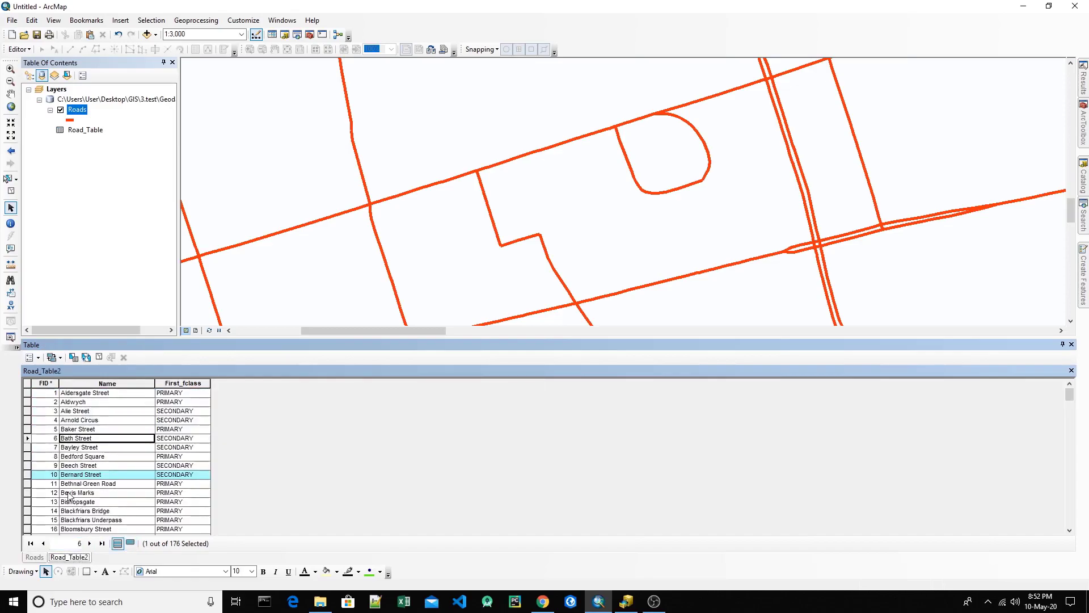
left_click(35, 558)
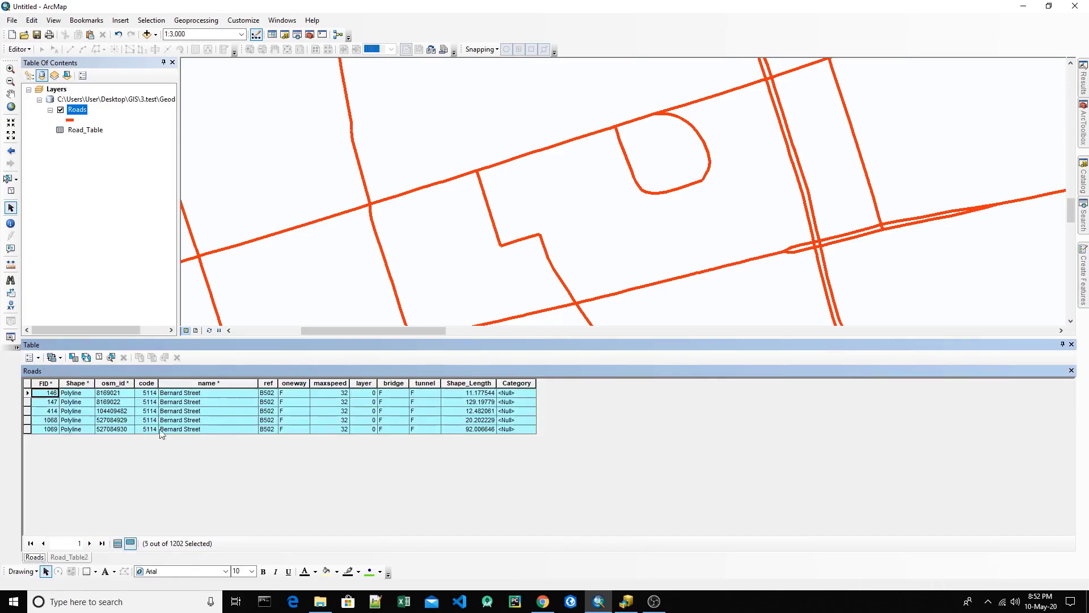
Step: Zoom the map to the selected Bernard Street segments and examine them among the surrounding roads
left_click(111, 357)
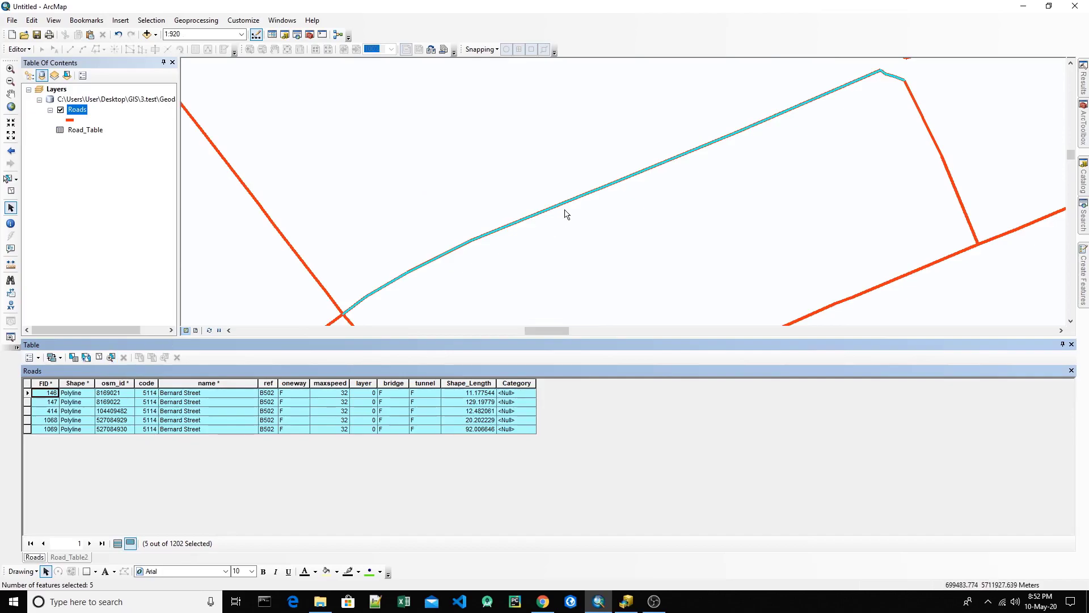
scroll(566, 213, "up", 2)
scroll(566, 214, "down", 5)
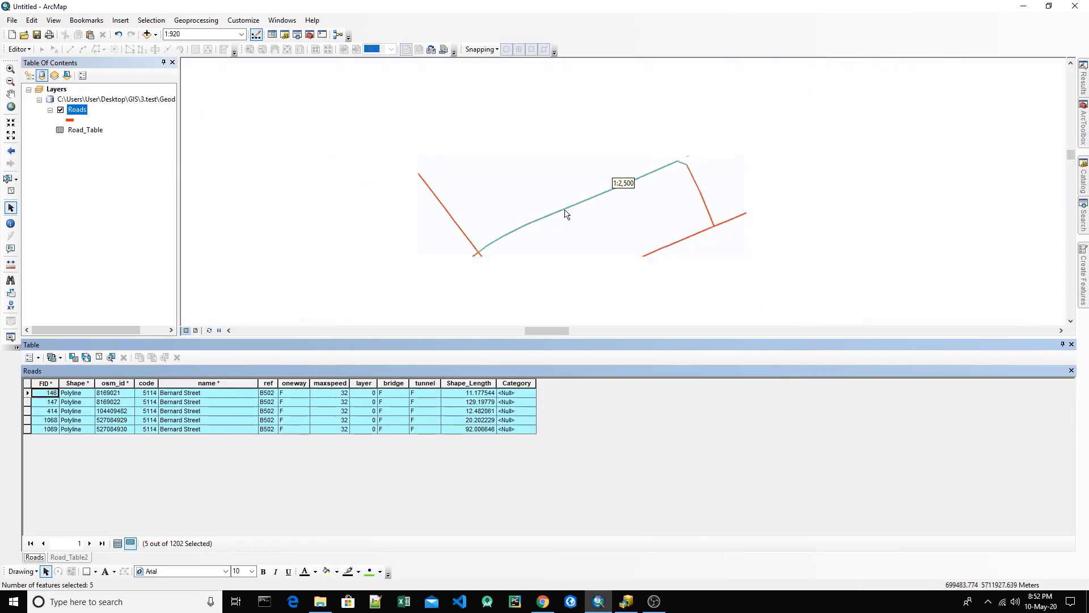
scroll(565, 214, "down", 2)
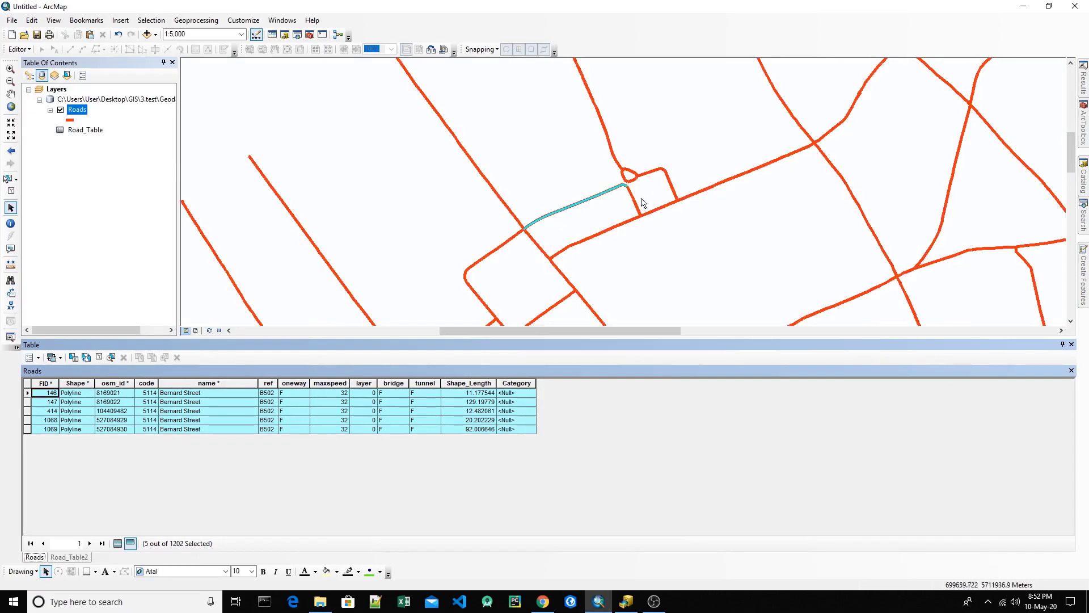
scroll(579, 202, "up", 2)
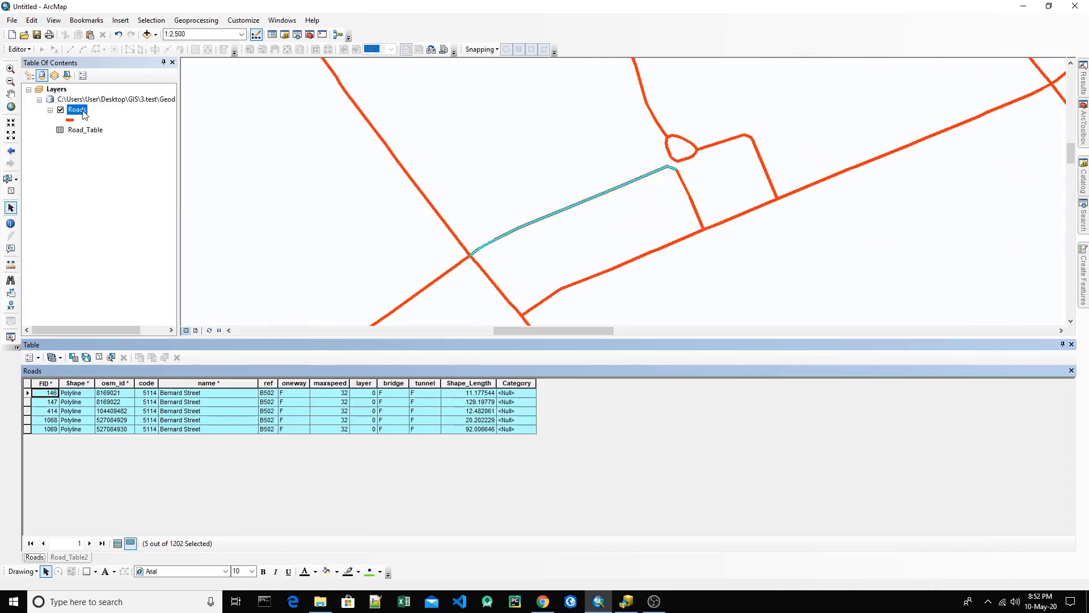
Step: Clear the Bernard Street selection in Road_Table and switch the selection so every record is selected
left_click(79, 558)
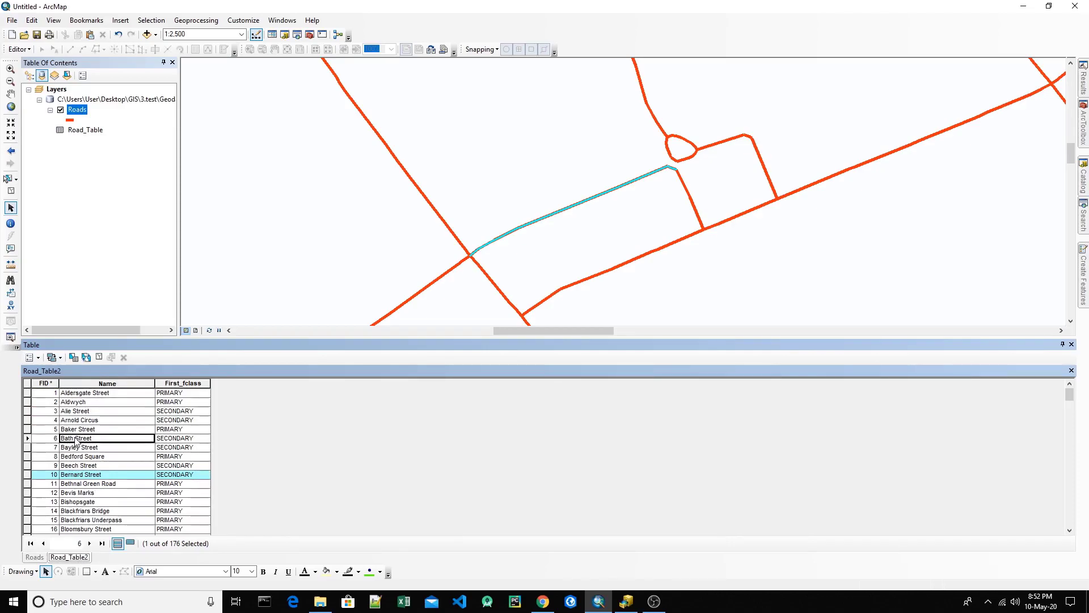
left_click(131, 430)
left_click(130, 448)
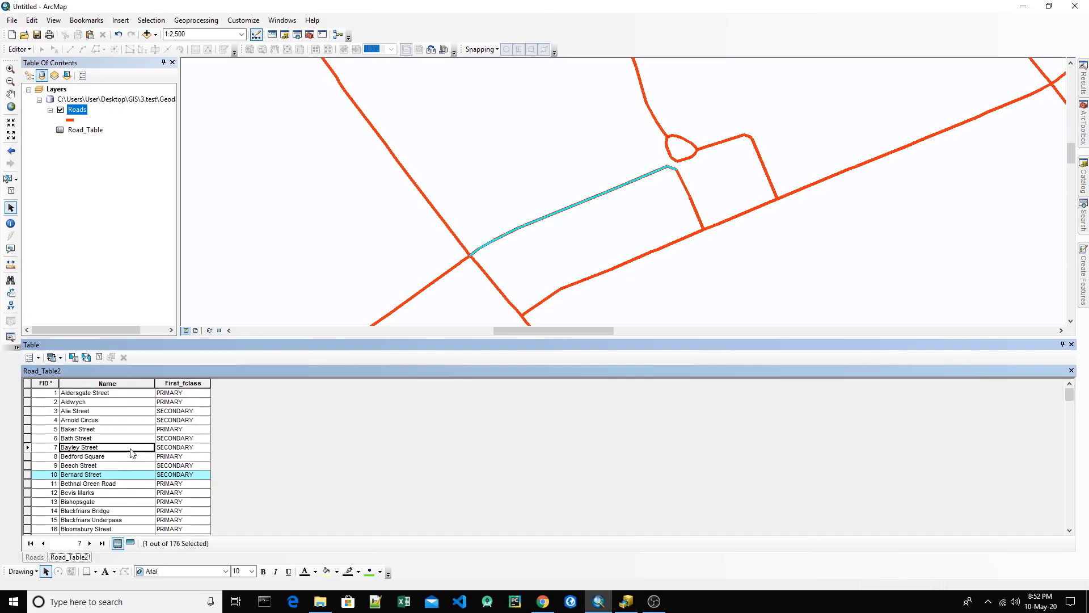
left_click(97, 360)
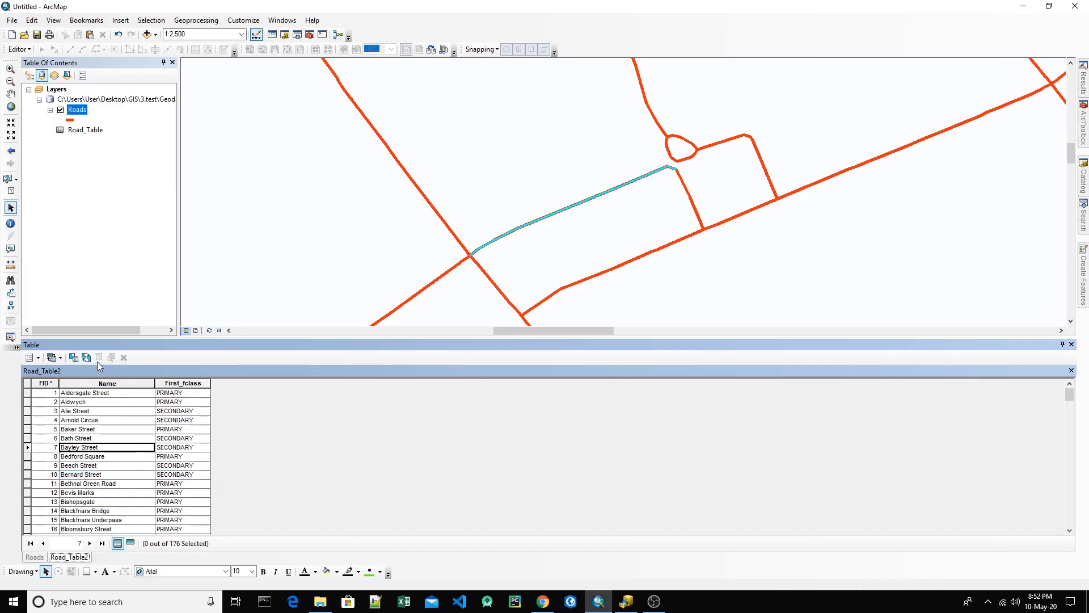
left_click(87, 358)
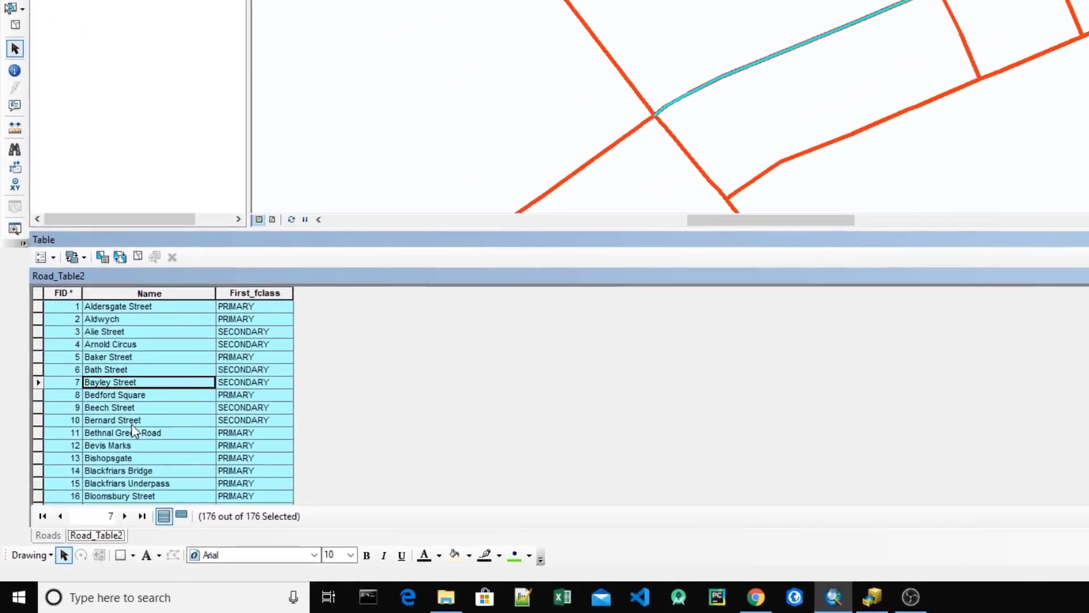
scroll(132, 429, "down", 14)
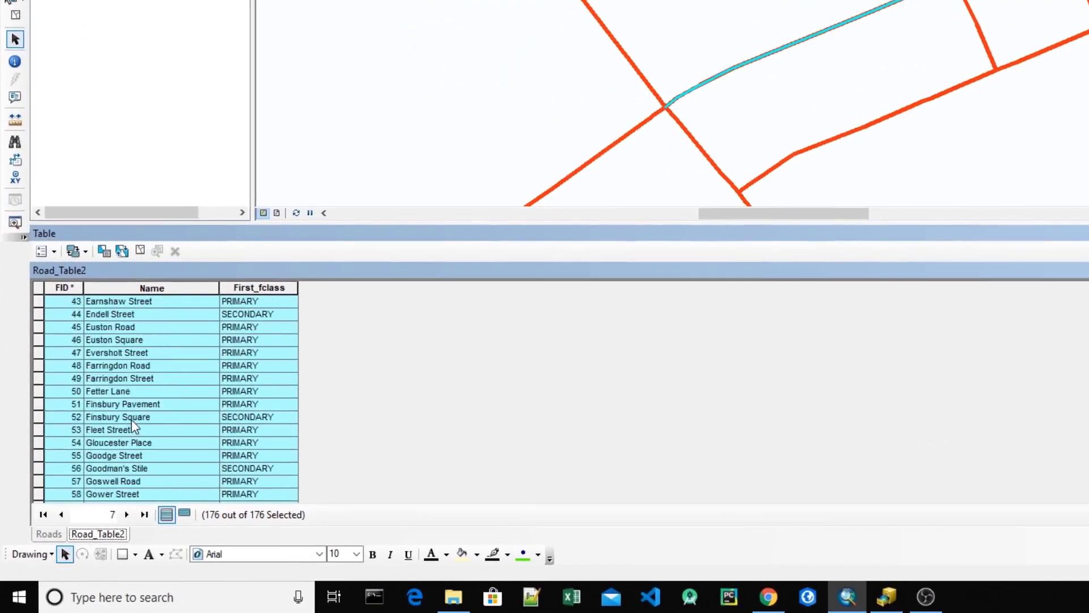
left_click(140, 250)
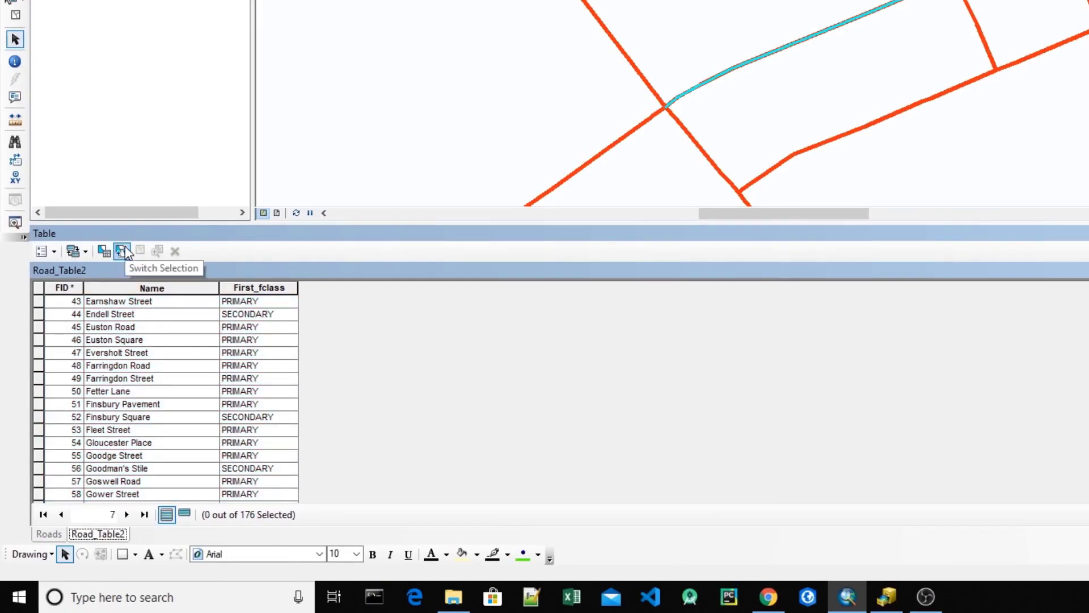
left_click(125, 251)
scroll(226, 454, "down", 20)
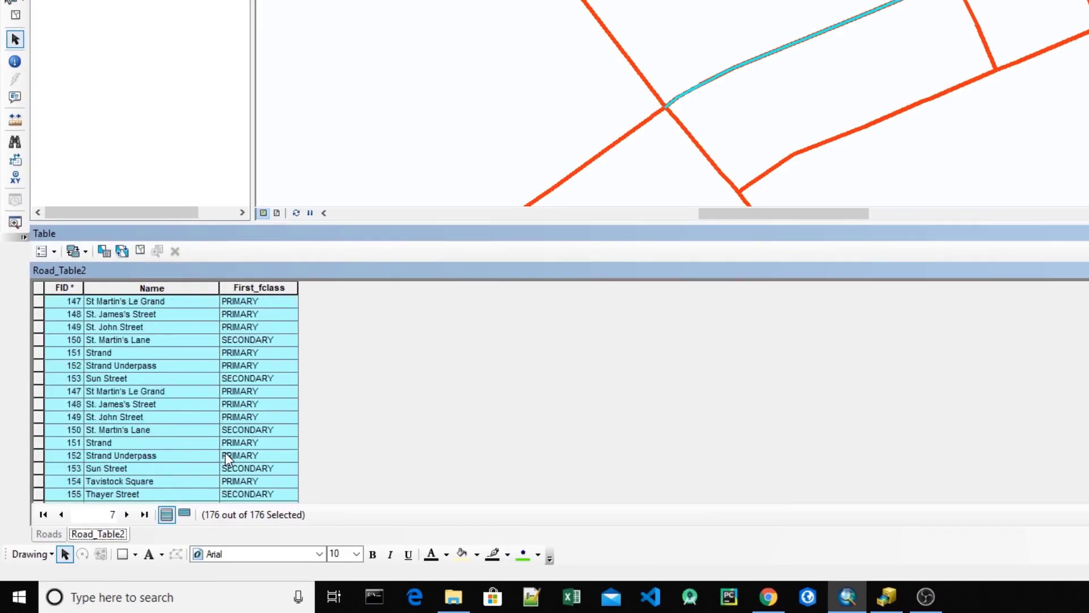
scroll(226, 451, "up", 20)
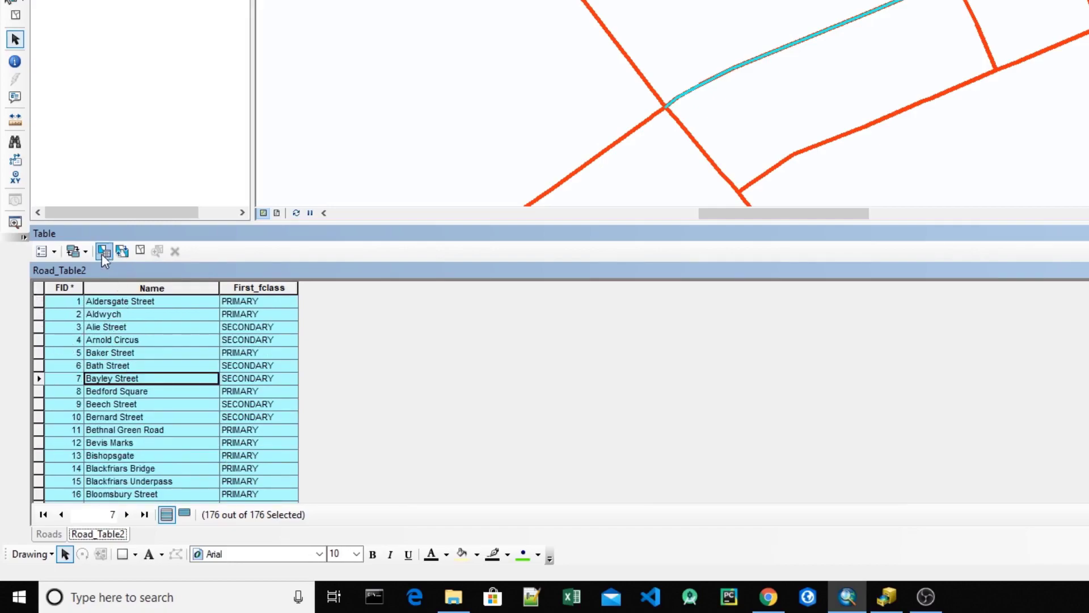
Step: Display the Roads records related to all Road_Table records through Relate1, and switch the selection to the unmatched roads
left_click(86, 251)
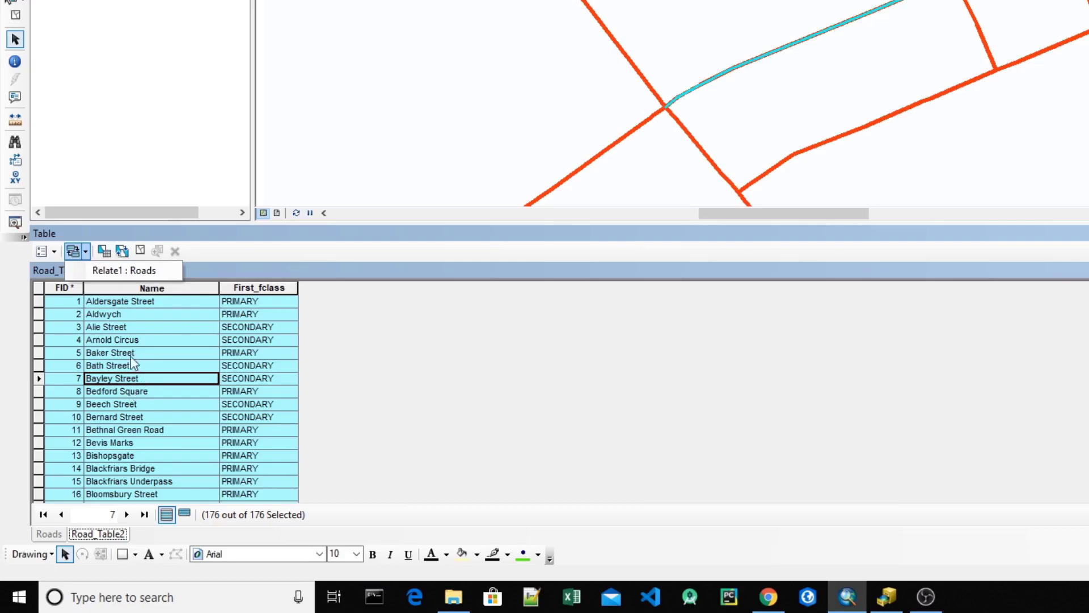
left_click(111, 271)
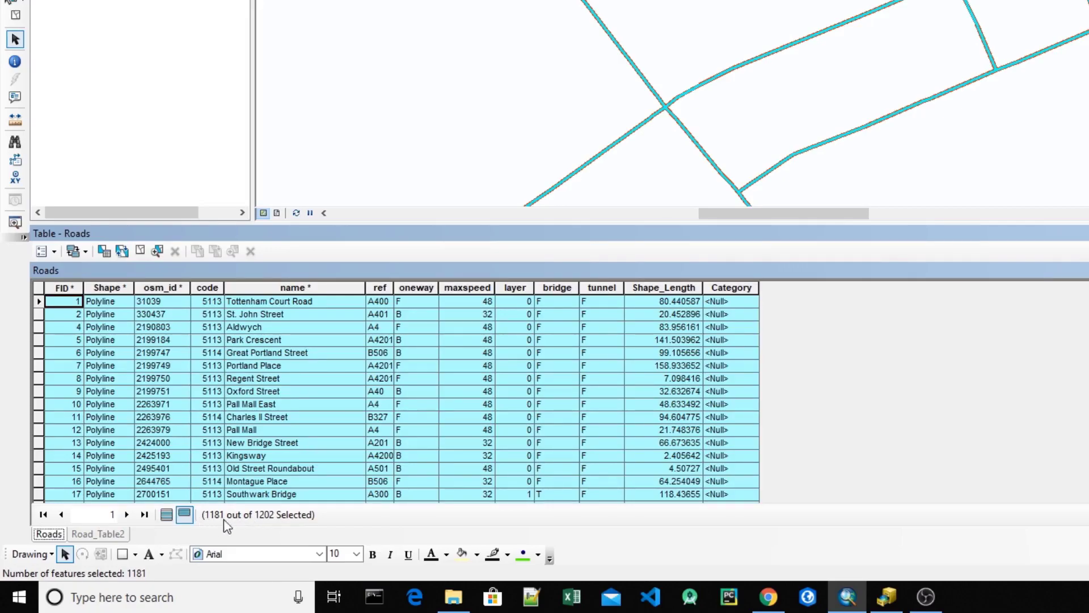
left_click(126, 252)
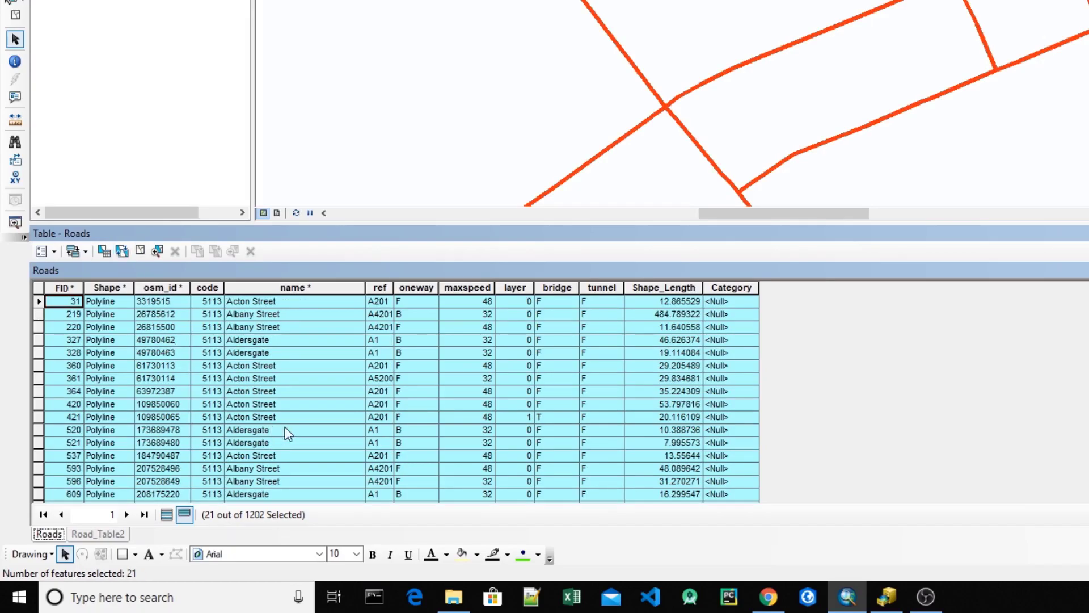
Step: Sort the selected unmatched Roads records by name in ascending order and examine their street names
double_click(263, 286)
scroll(288, 372, "down", 2)
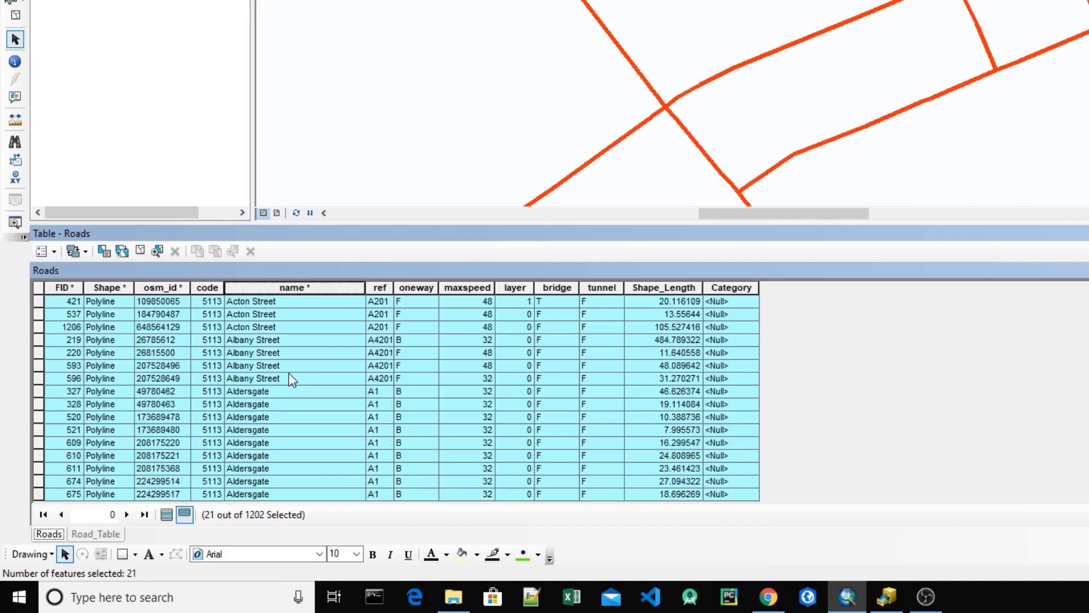
scroll(289, 372, "up", 2)
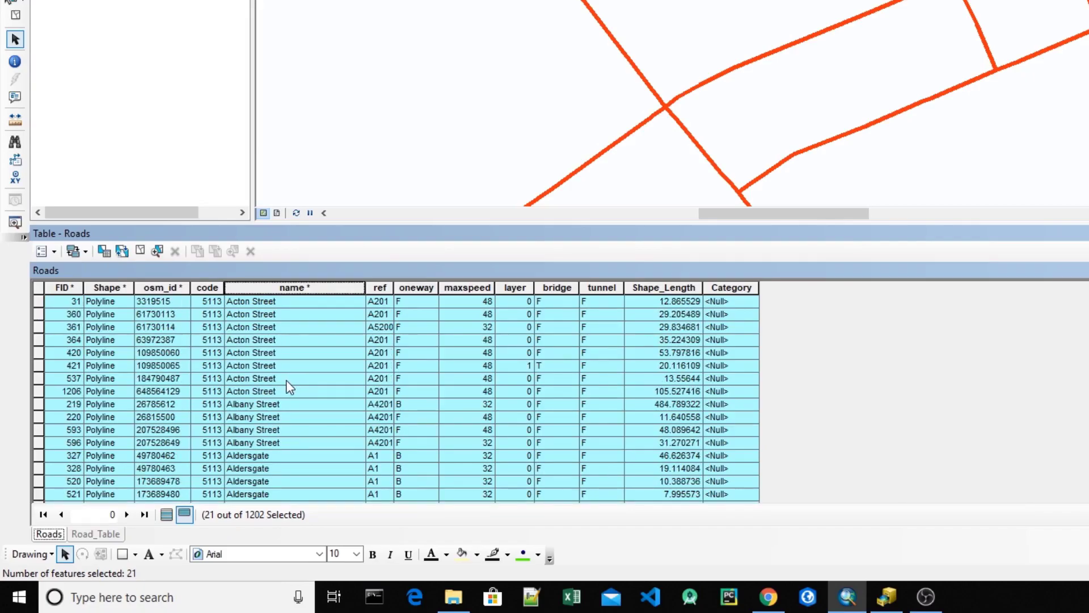
Step: Clear the selections in the Roads table and in Road_Table
left_click(139, 250)
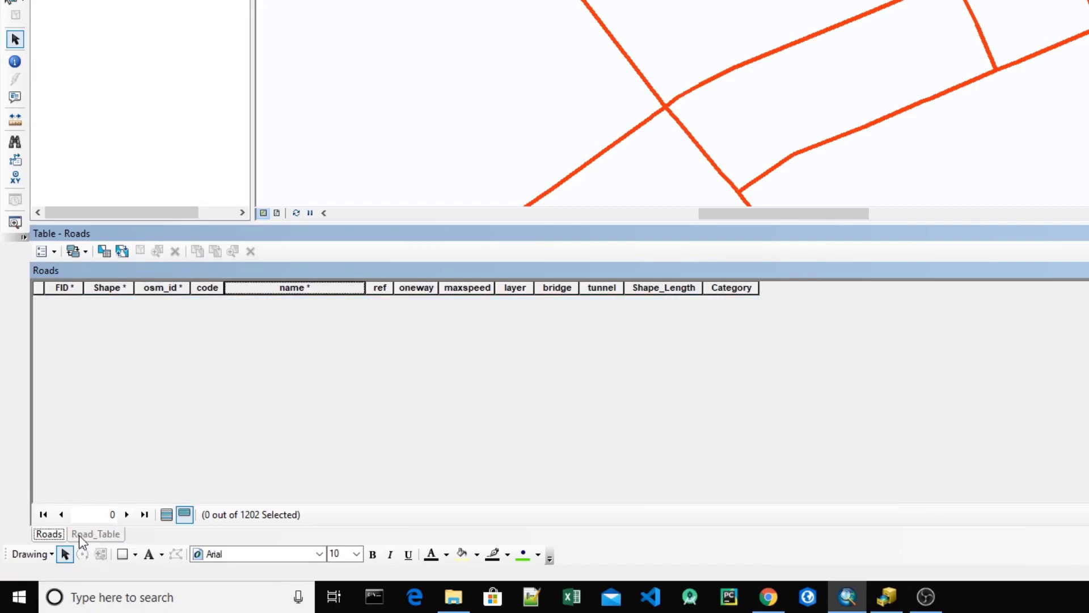
left_click(82, 536)
left_click(142, 252)
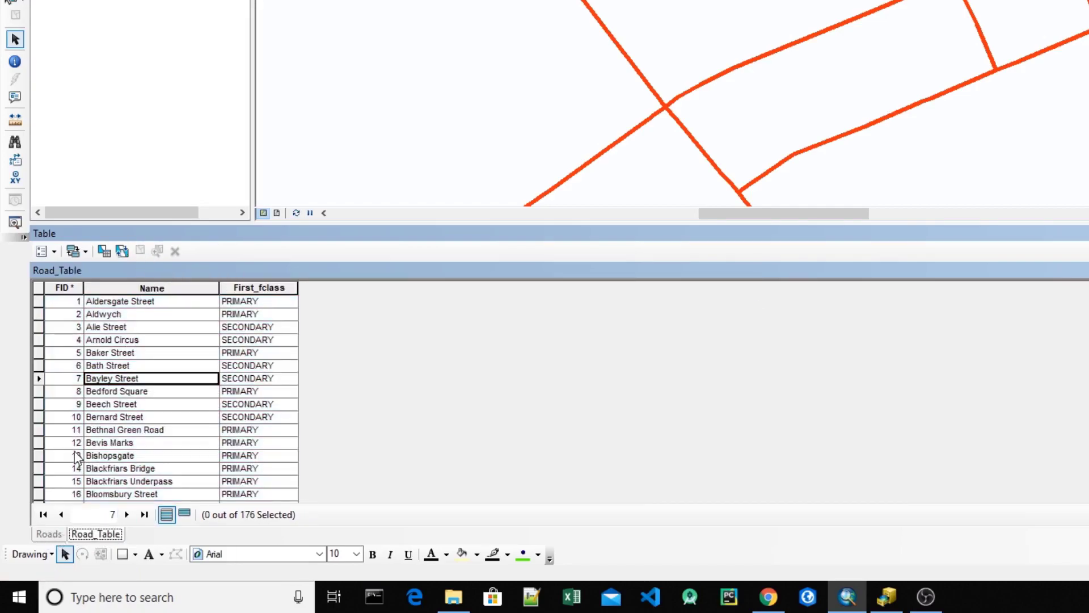
Step: Return to the Roads table and remove its relate to Road_Table
left_click(49, 534)
left_click(45, 252)
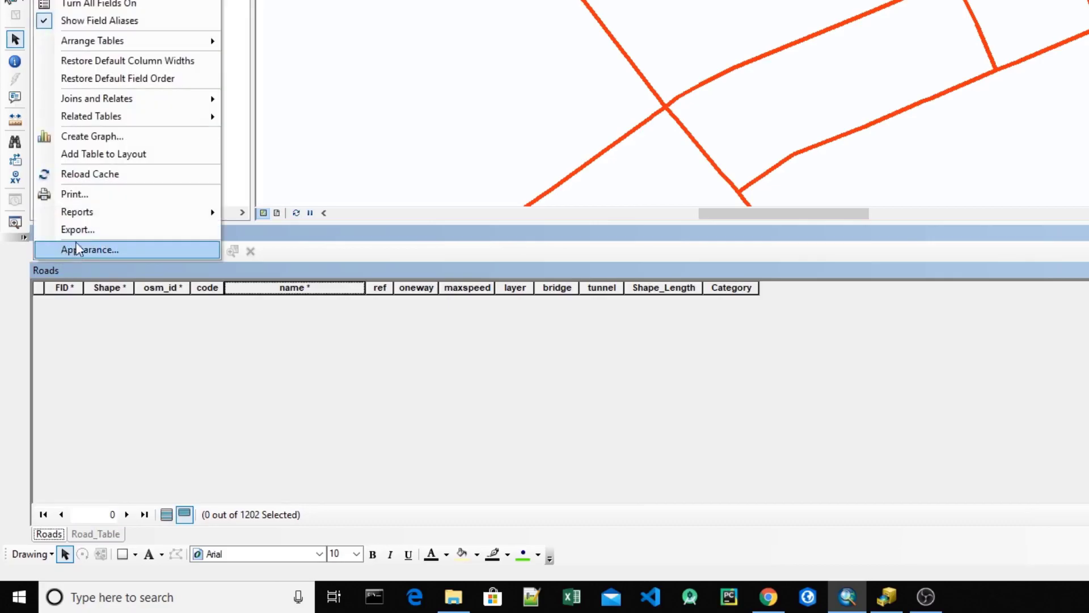
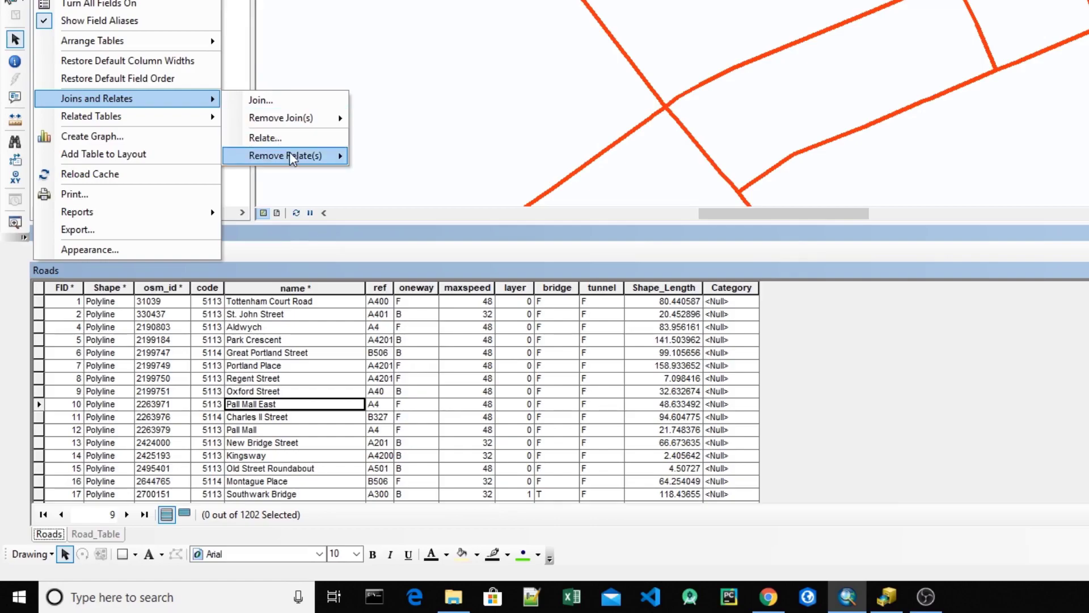
left_click(406, 175)
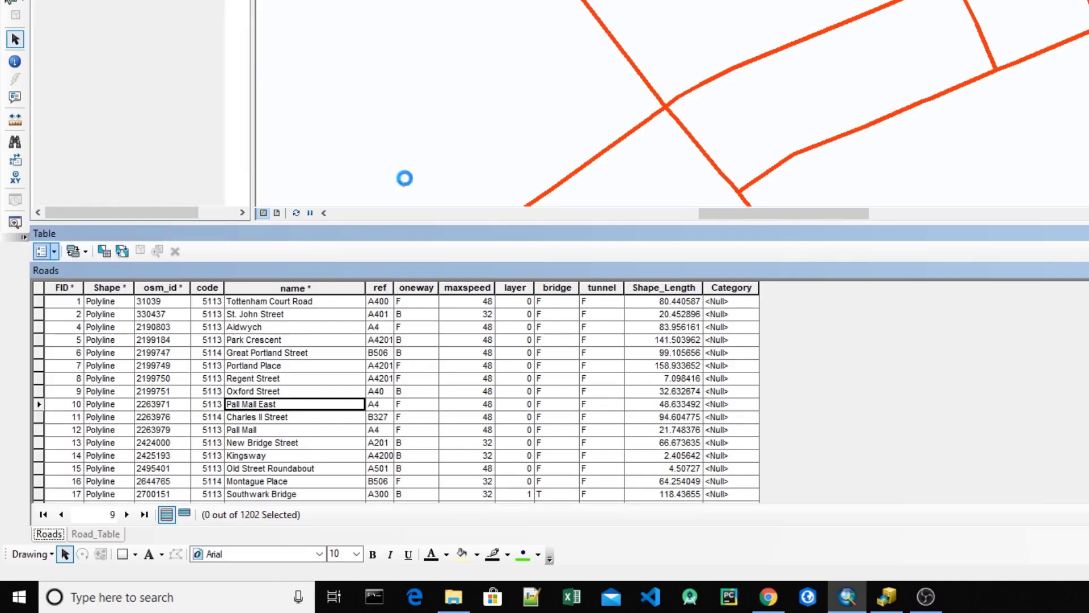
Step: Join Road_Table to the Roads layer, matching the name field to Name and keeping only matching records
left_click(55, 251)
mouse_move(170, 97)
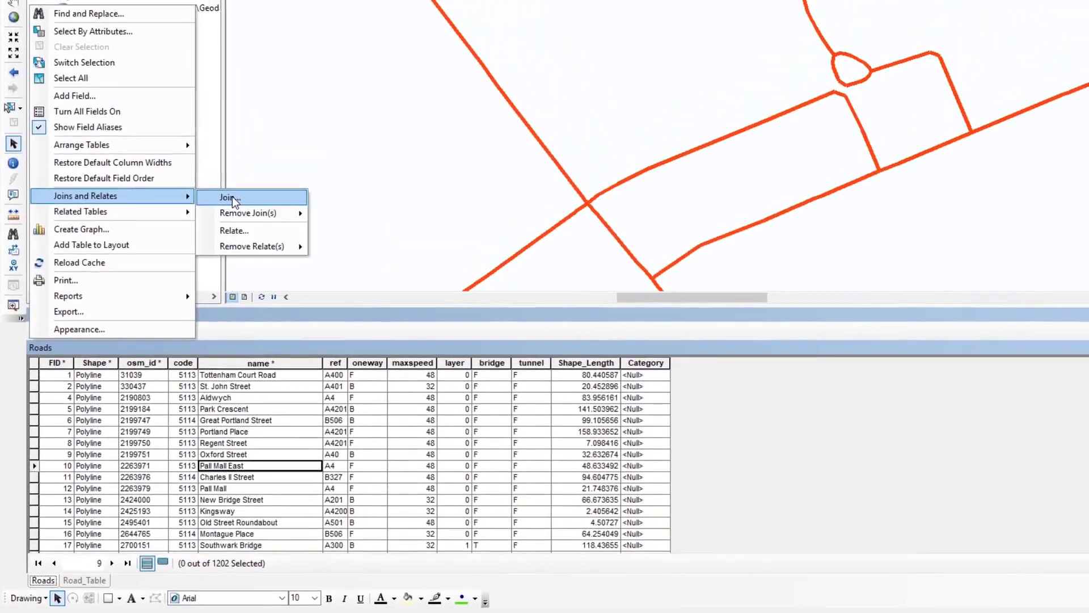
left_click(243, 166)
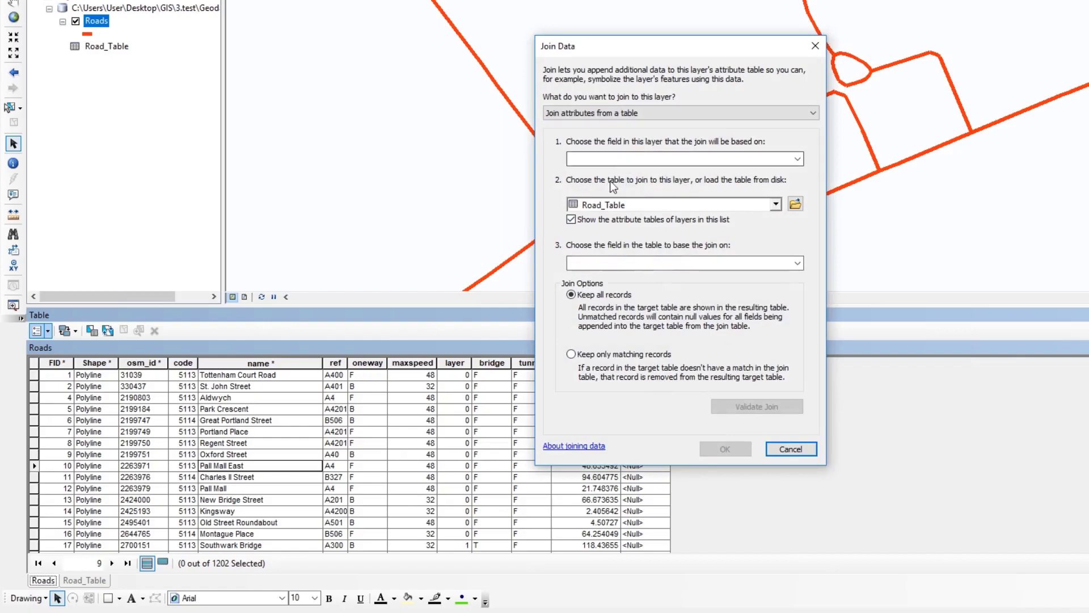
left_click(623, 153)
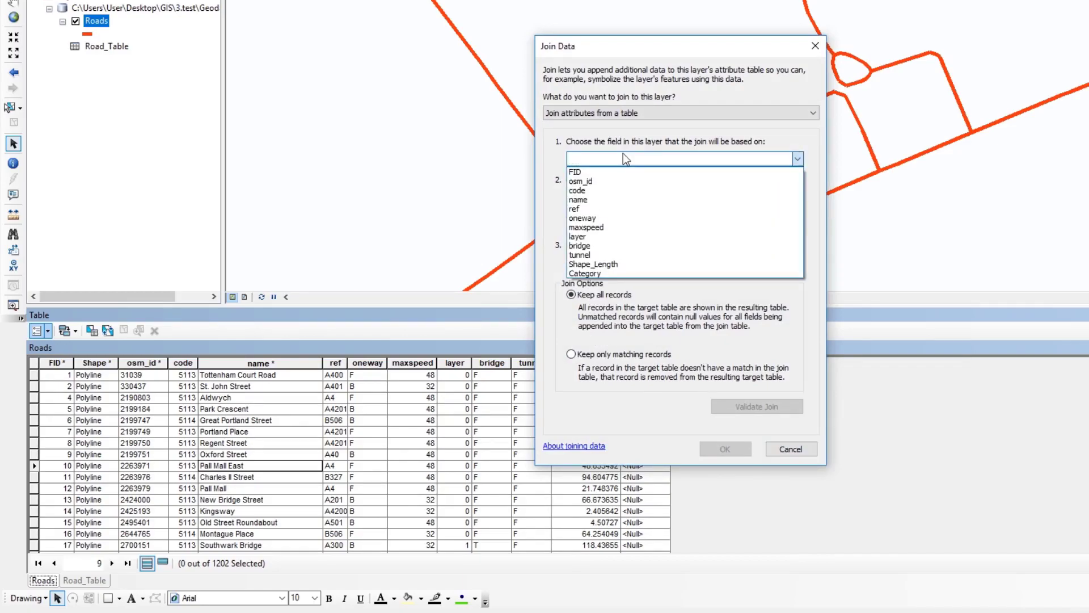
left_click(619, 200)
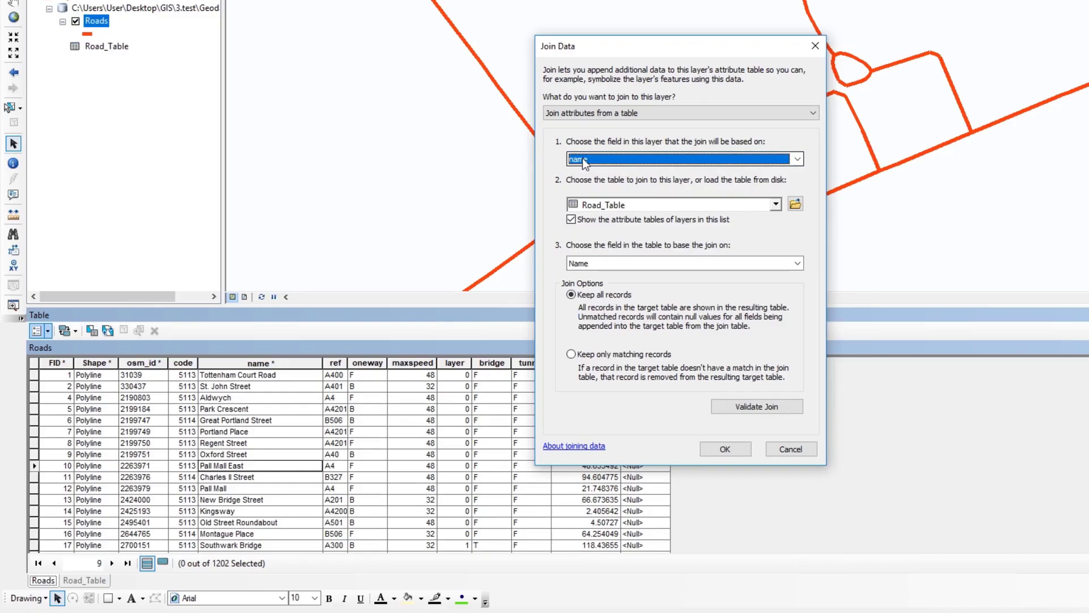
left_click(587, 264)
left_click(587, 277)
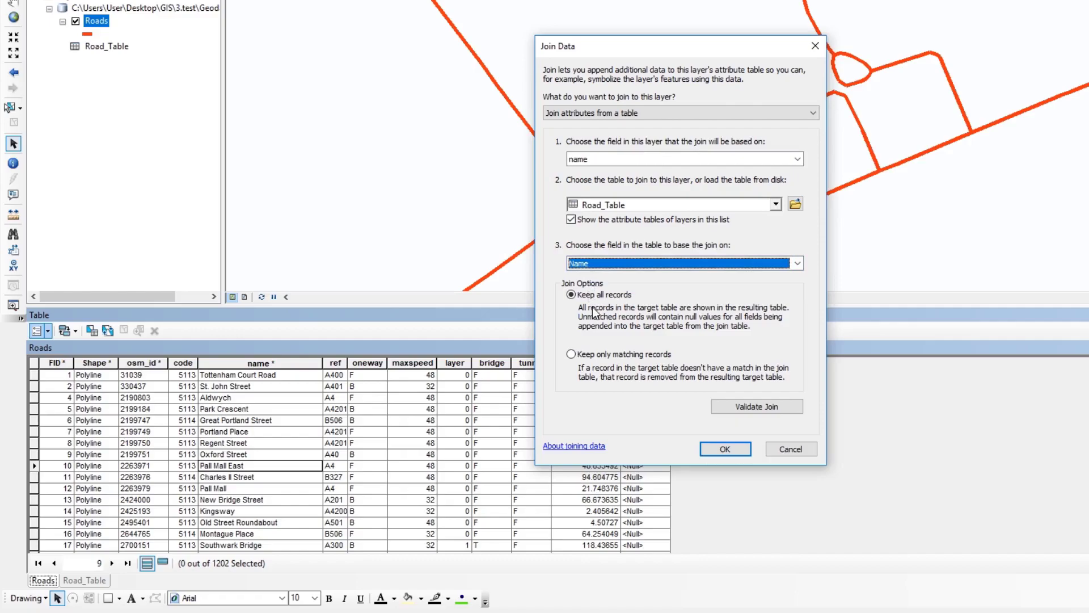
left_click(596, 354)
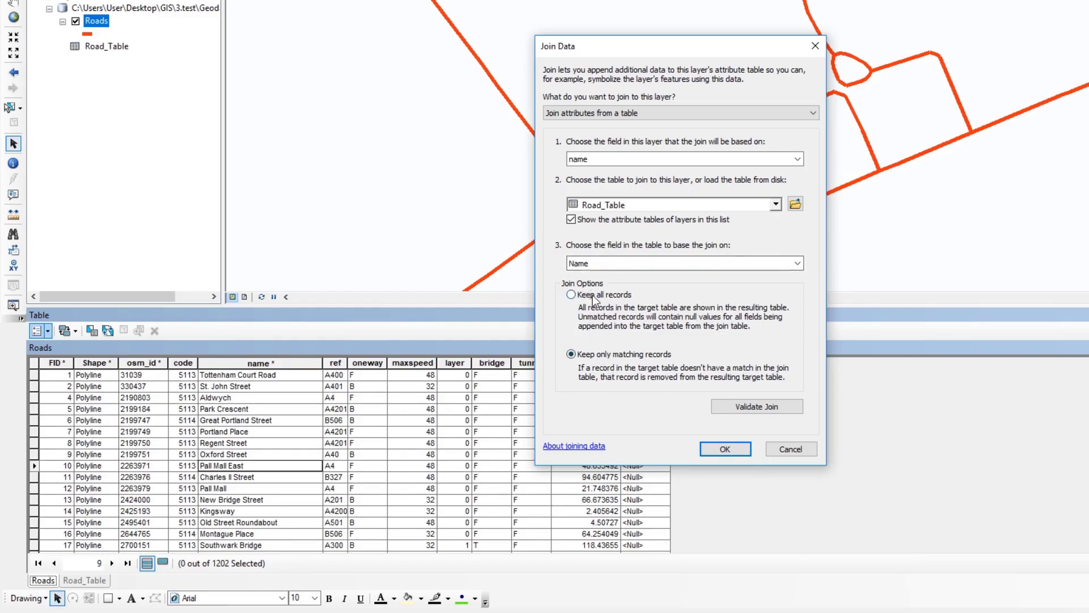
left_click(726, 449)
Step: Browse the joined records in the Roads table and check them against Road_Table
scroll(754, 397, "down", 10)
scroll(754, 397, "down", 20)
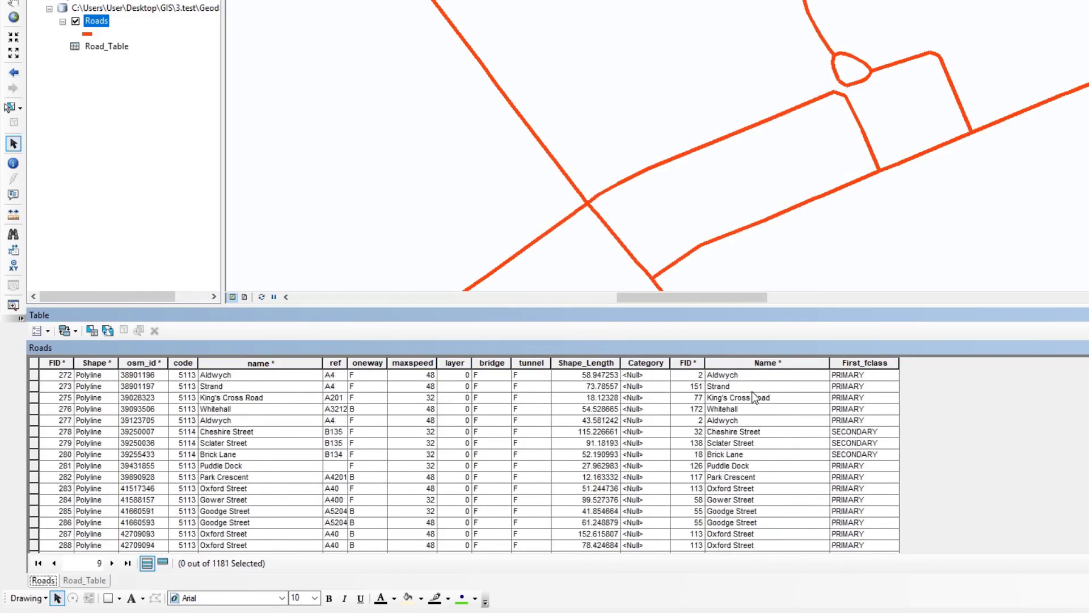
scroll(755, 398, "up", 20)
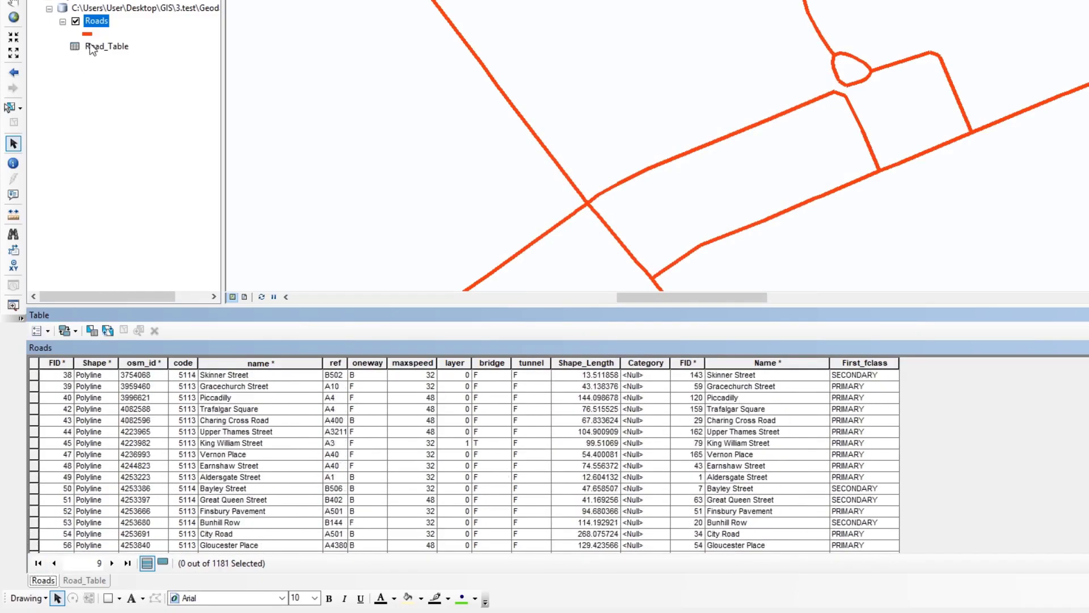
left_click(82, 581)
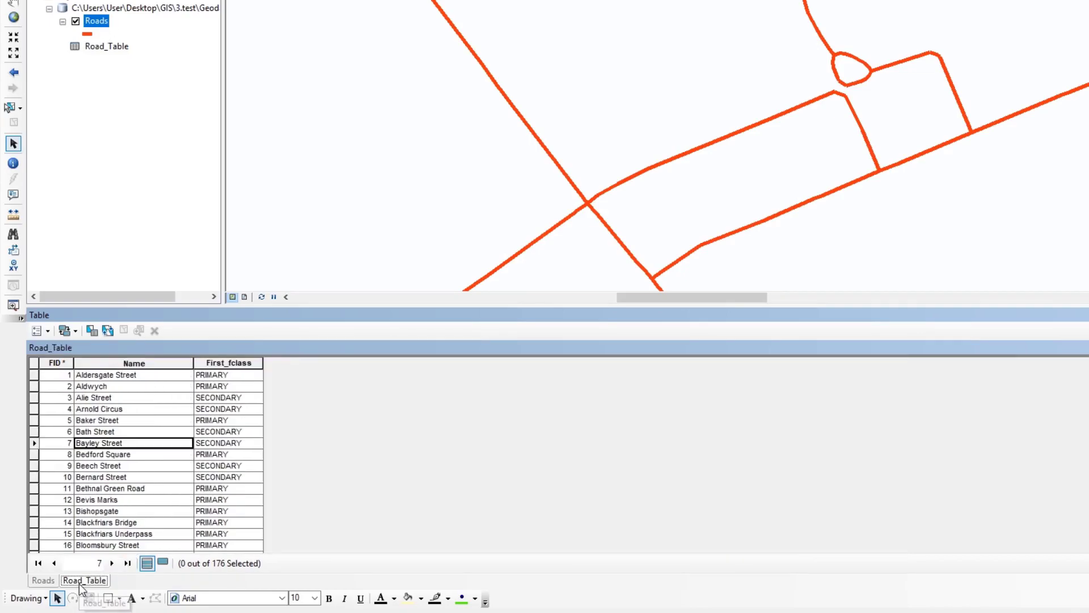
left_click(44, 580)
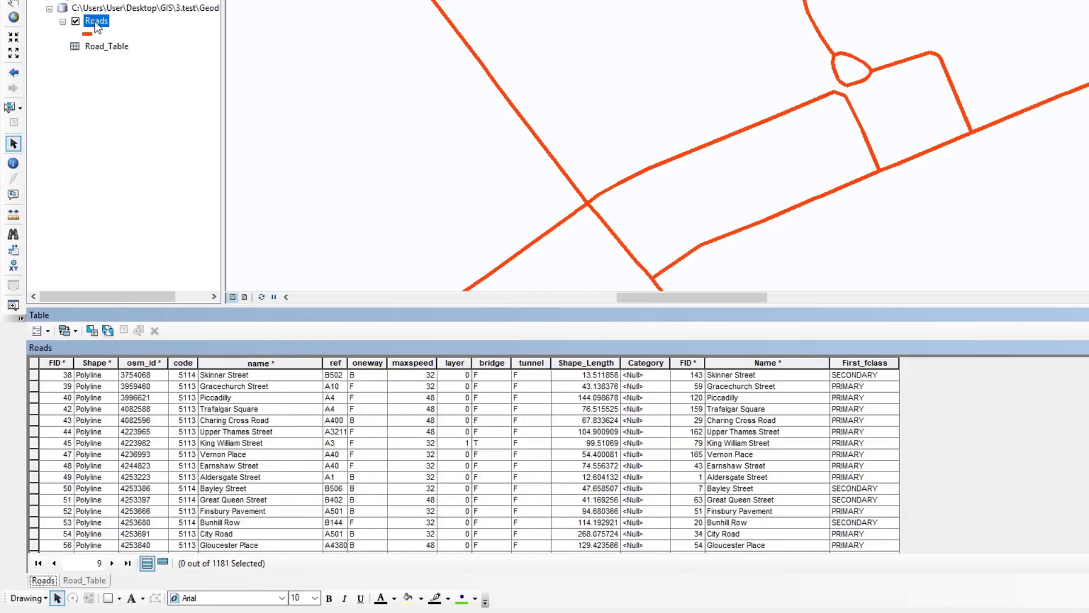
Step: Compare the FID, Name and First_fclass columns of Road_Table with those appended to the Roads table
left_click_drag(685, 363, 854, 366)
left_click(110, 47)
right_click(111, 47)
left_click(126, 59)
left_click_drag(63, 366, 133, 364)
left_click(228, 363)
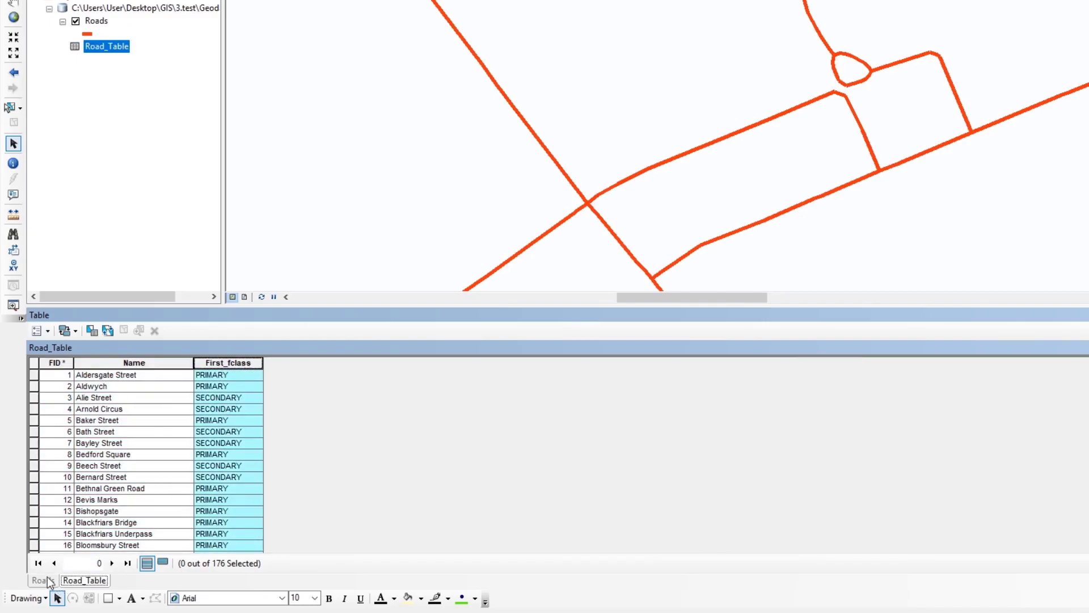
left_click(43, 579)
left_click(700, 363)
left_click(864, 362)
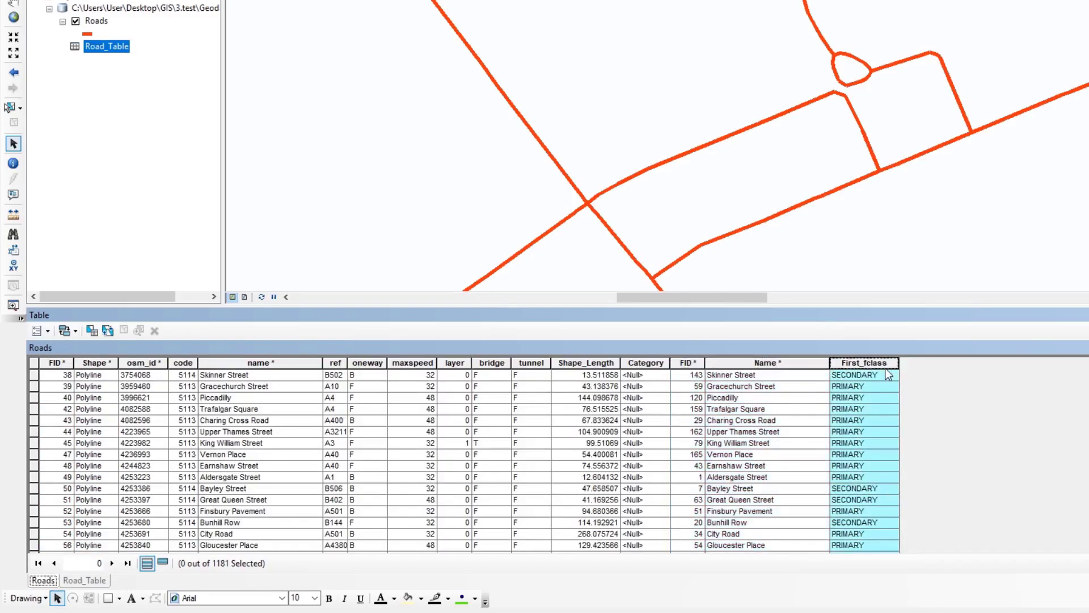
left_click(82, 580)
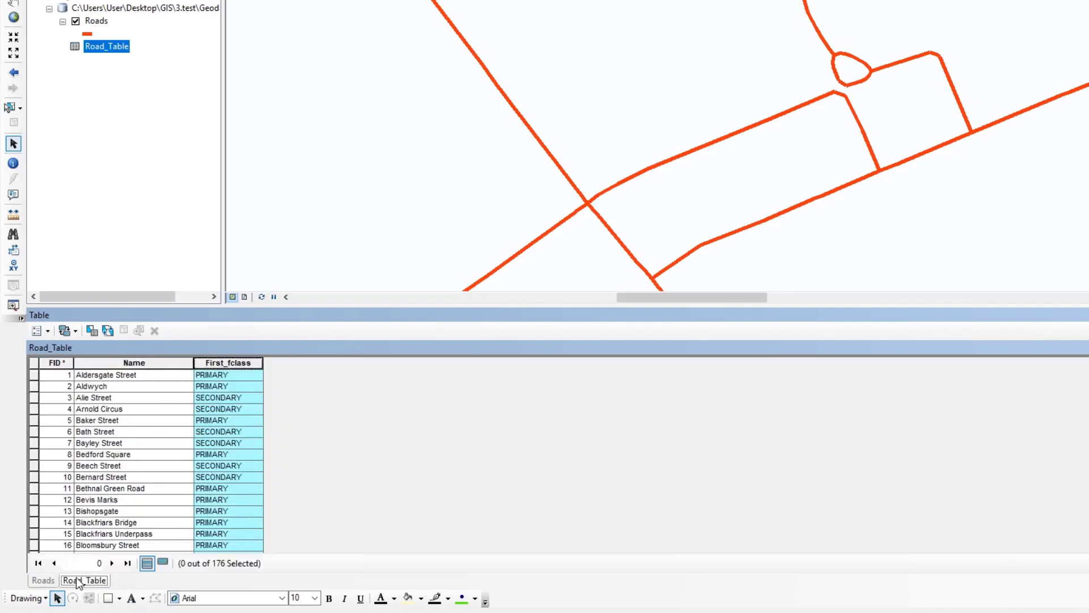
left_click(39, 580)
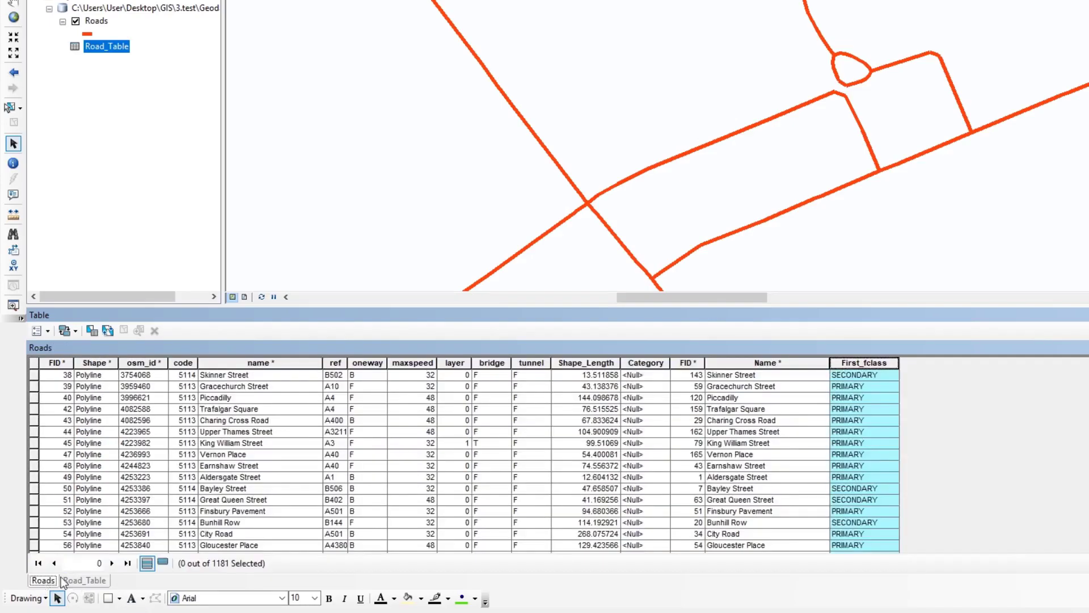
Step: Highlight the joined columns from FID to First_fclass in the Roads table, and single out First_fclass
left_click(688, 362)
left_click(896, 363, "shift")
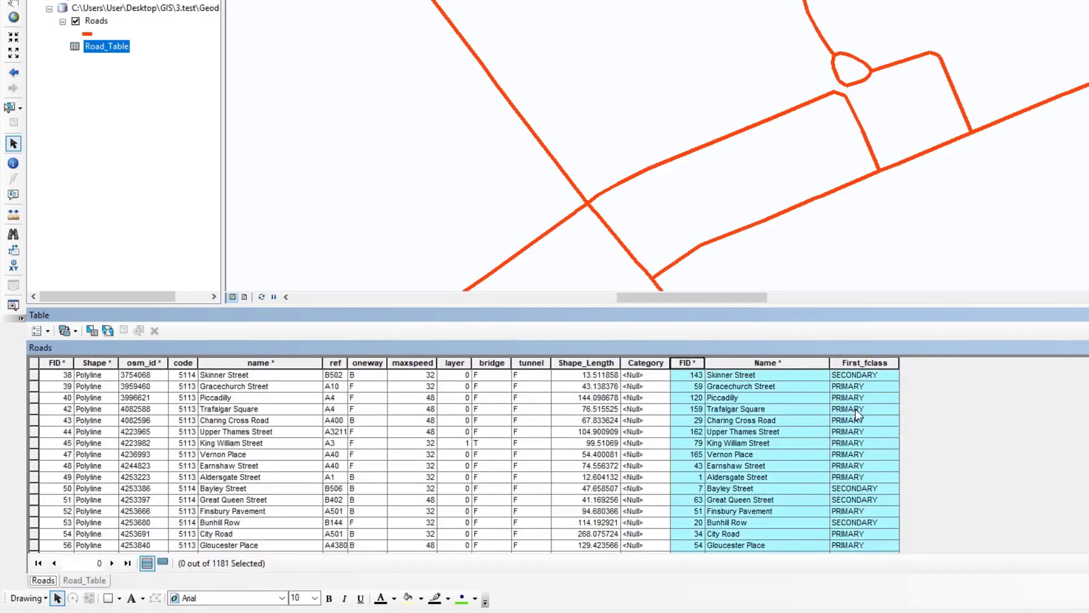
left_click(869, 386)
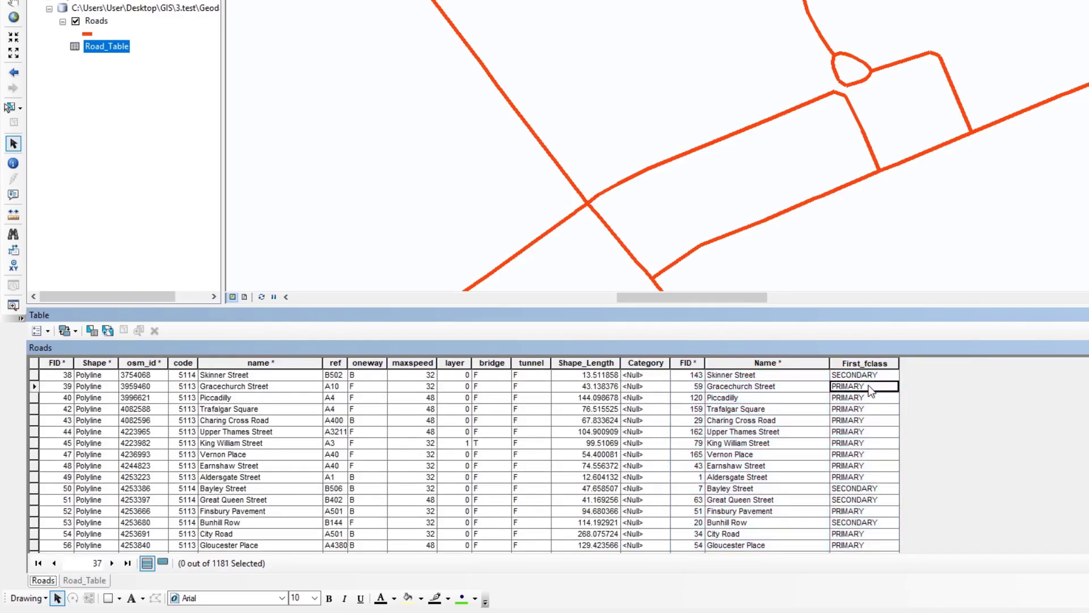
left_click(859, 365)
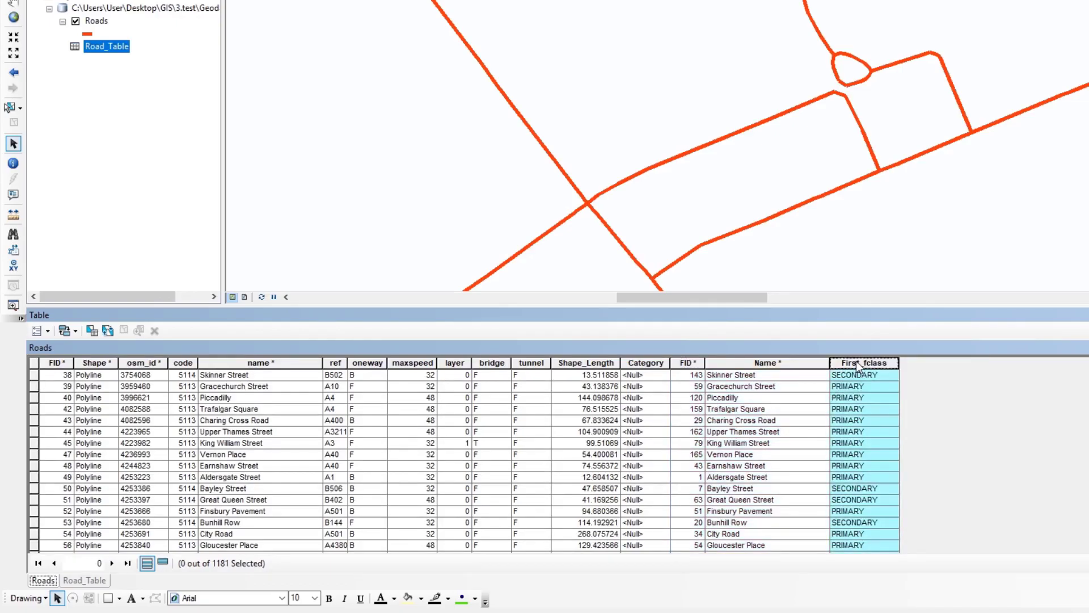
Step: Try to open the Field Calculator for the Category field of the joined Roads table outside an edit session
left_click(645, 366)
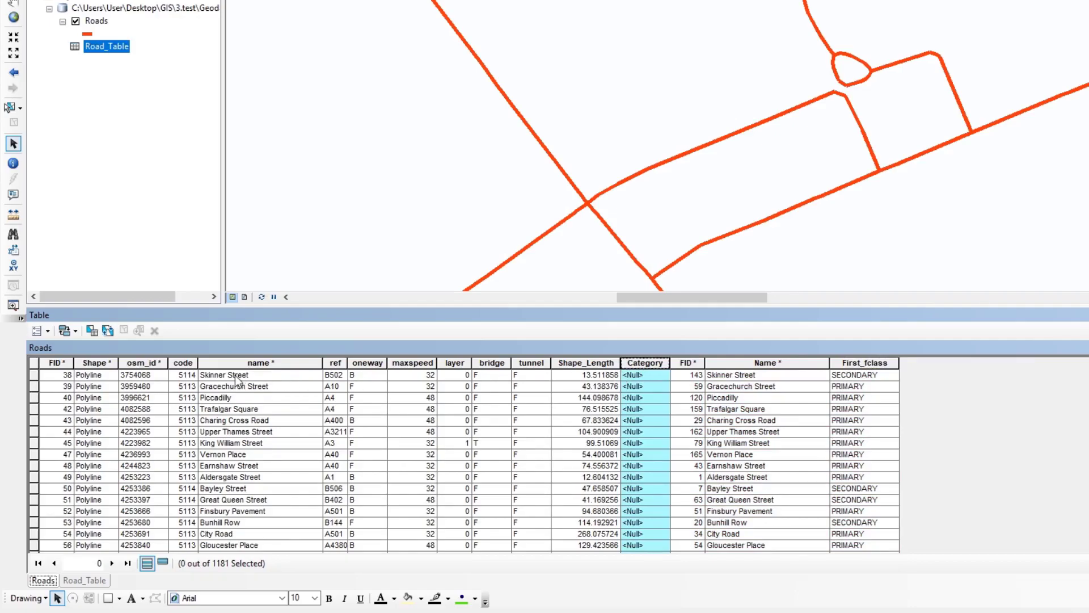
right_click(645, 365)
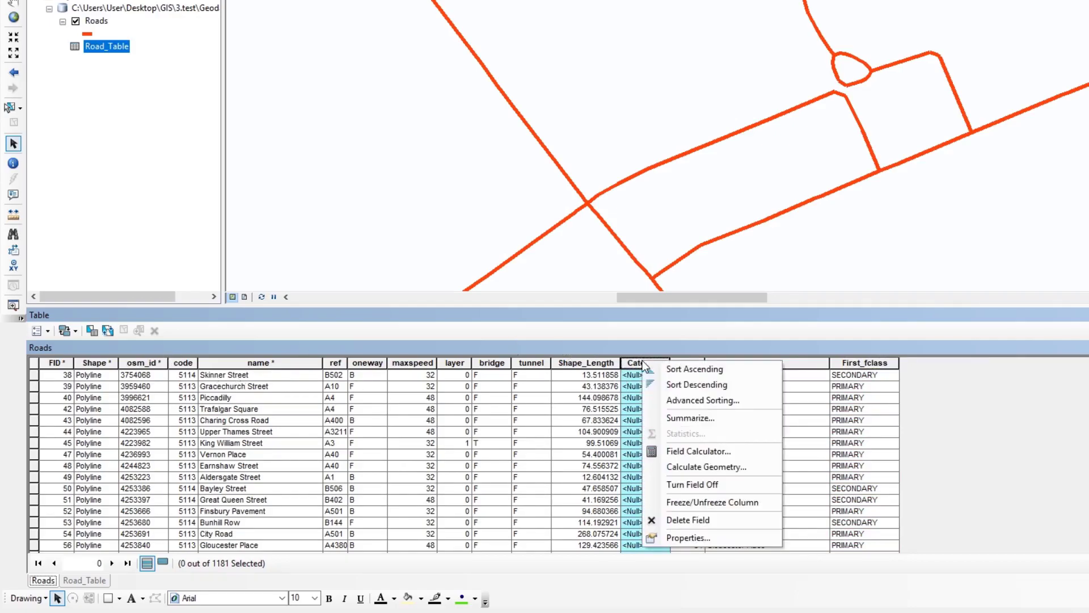
left_click(694, 452)
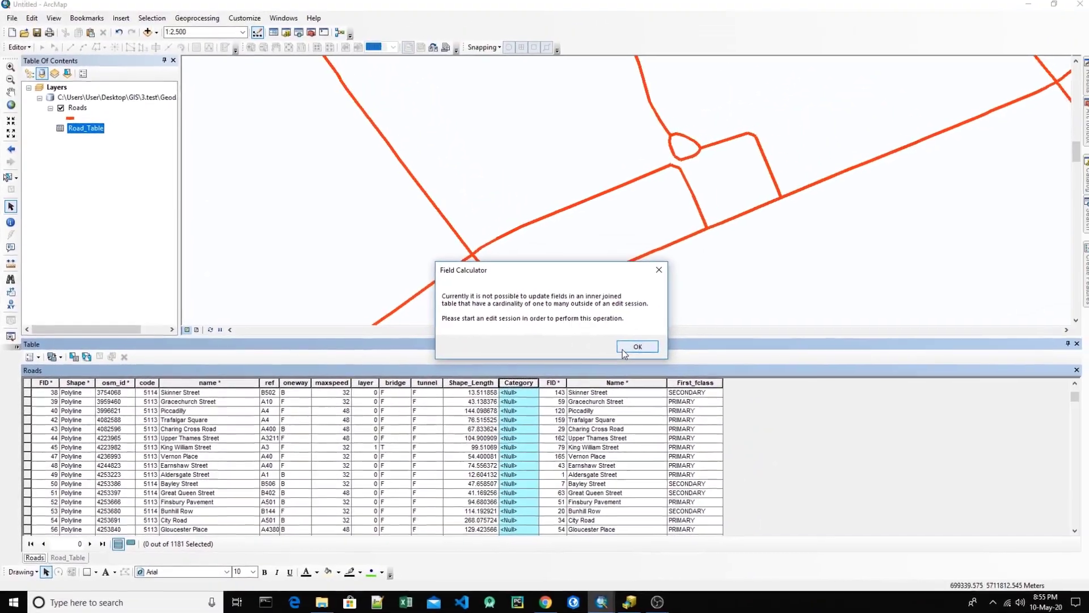
left_click(793, 318)
Step: Start an edit session with the Roads layer selected
left_click(78, 109)
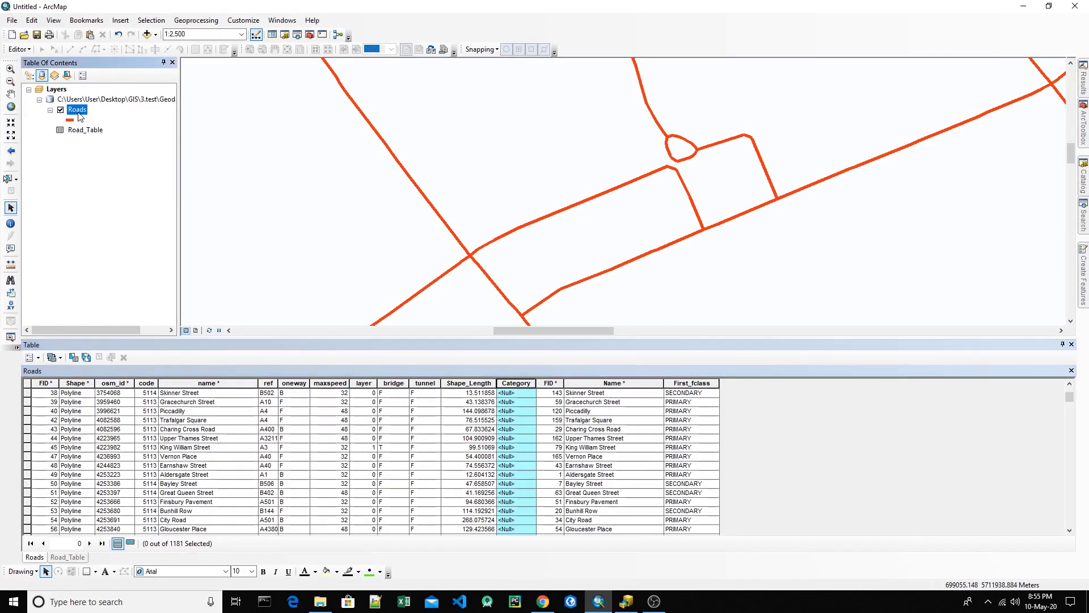
left_click(18, 49)
left_click(43, 62)
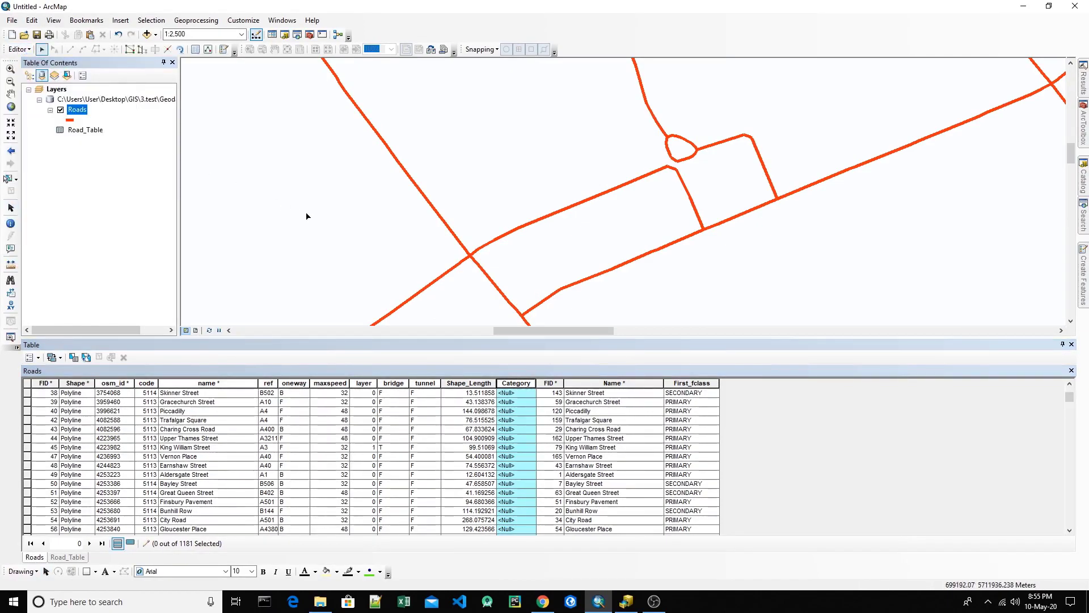
Step: Open the Field Calculator for the Category field and bring the Road_Table2 fields in its field list into view
right_click(517, 384)
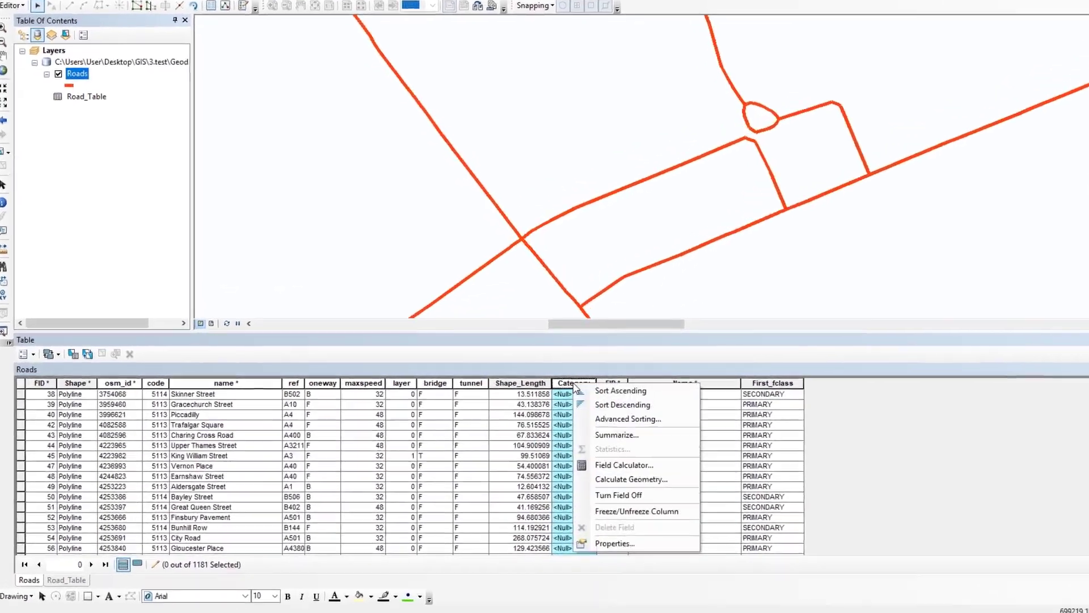
left_click(624, 465)
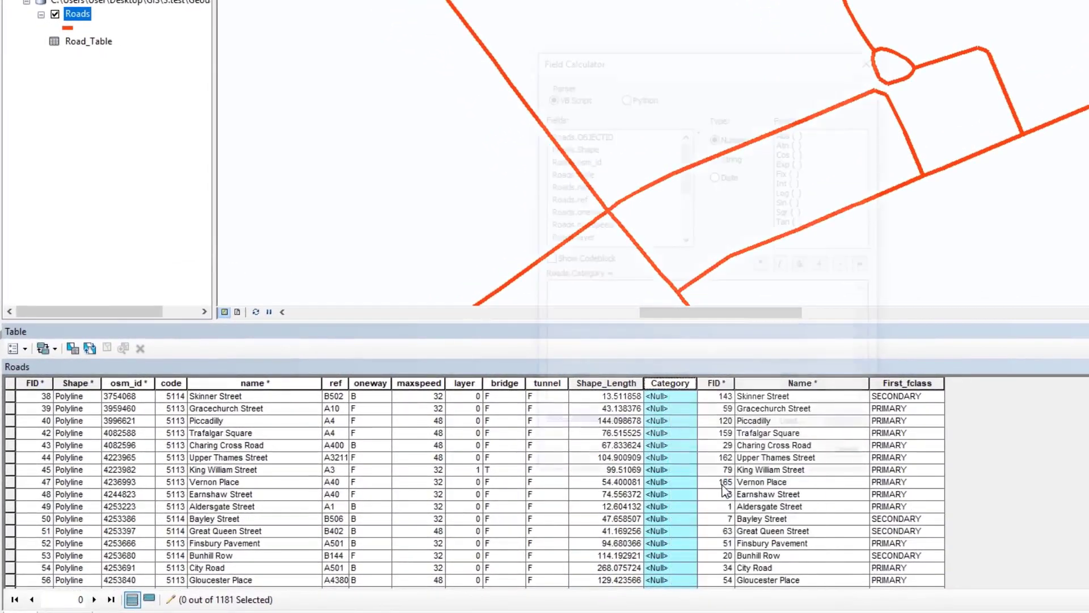
left_click_drag(662, 50, 413, 25)
left_click_drag(442, 123, 443, 180)
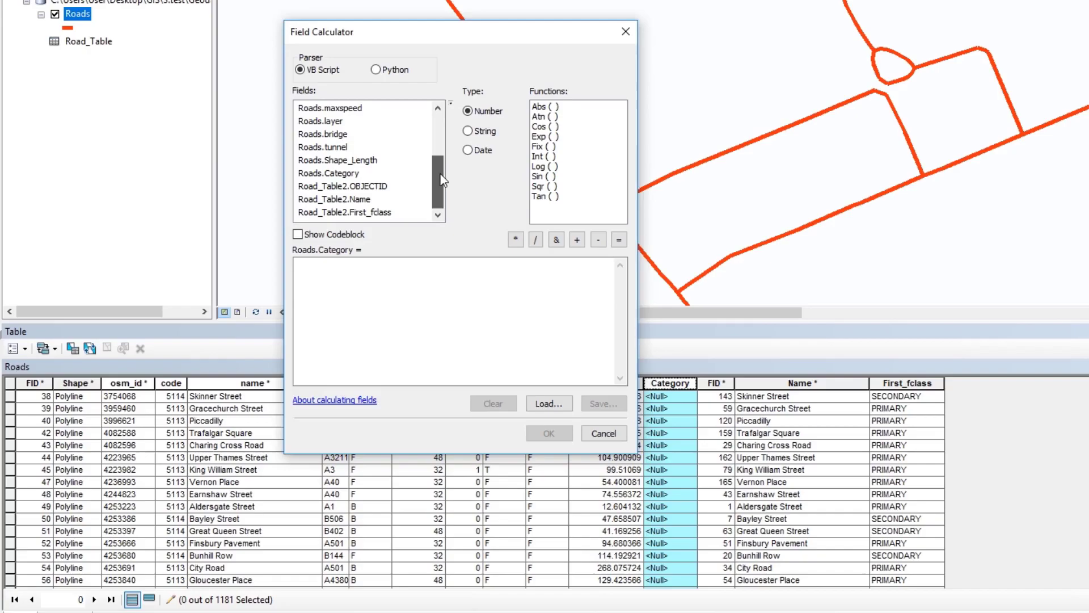
Step: Examine which calculator fields belong to Roads and which come from the joined Road_Table2
left_click(314, 213)
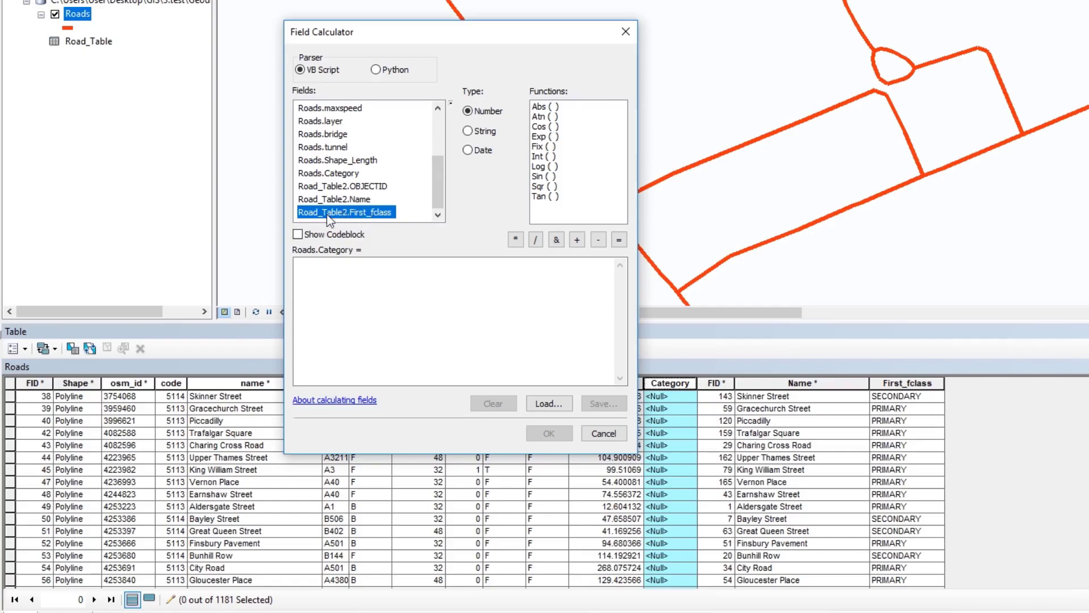
left_click(341, 186)
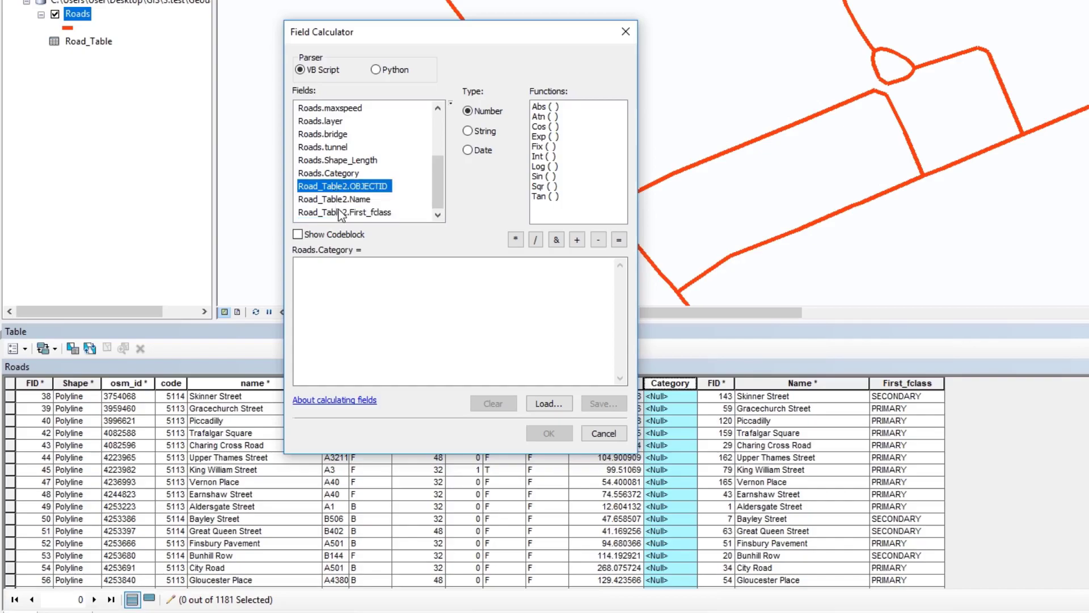
left_click(338, 211)
left_click(342, 199)
left_click(340, 186)
left_click(344, 212)
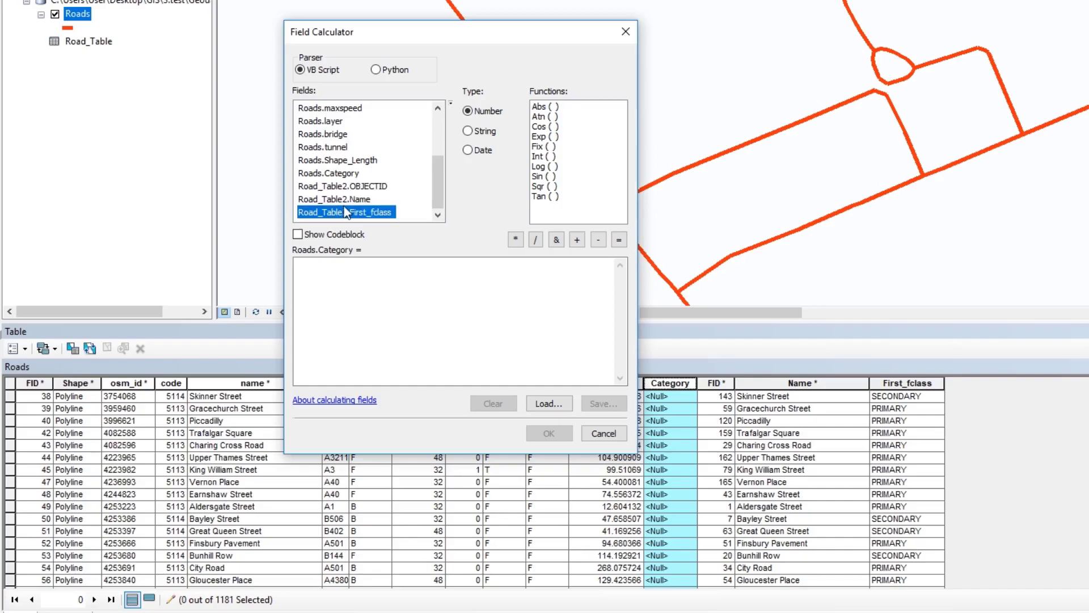
left_click(338, 173)
scroll(338, 175, "up", 3)
scroll(339, 174, "down", 3)
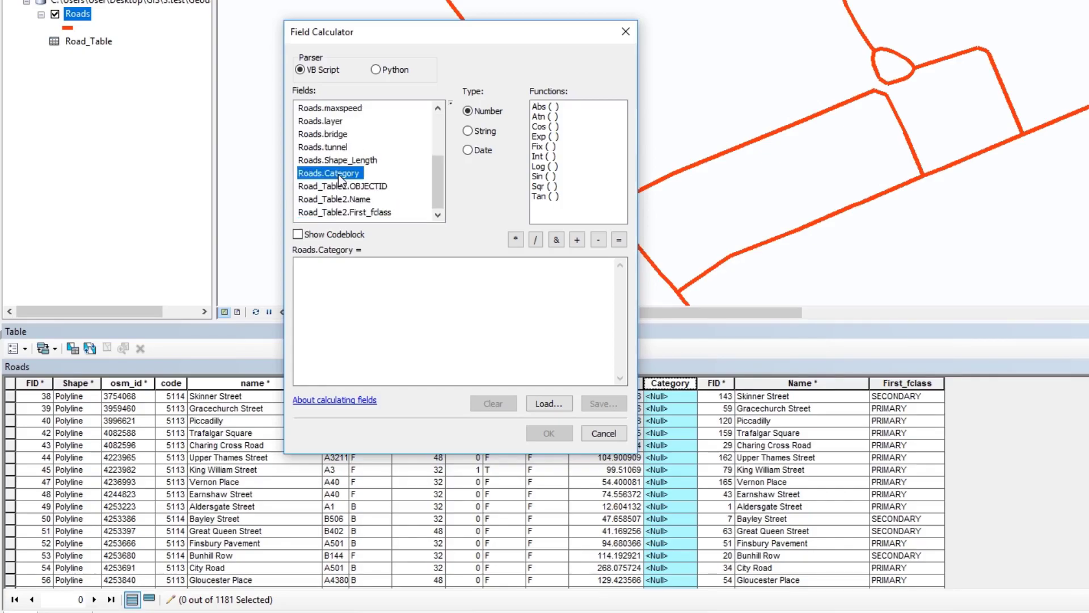
Step: Calculate the Category field as [Road_Table2.First_fclass] and compare the Category and First_fclass columns
double_click(342, 212)
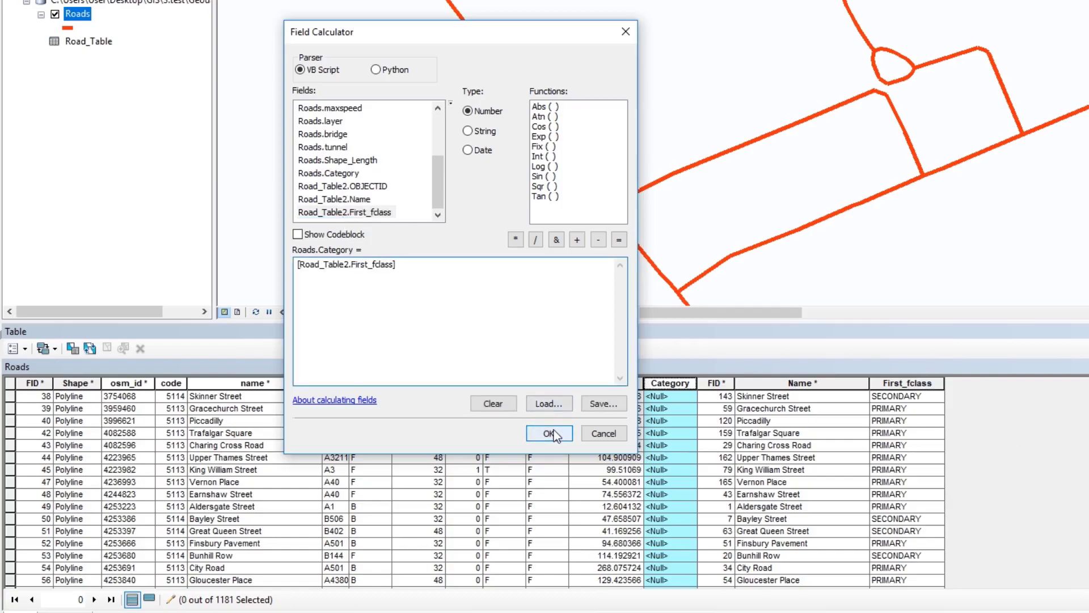
left_click(397, 272)
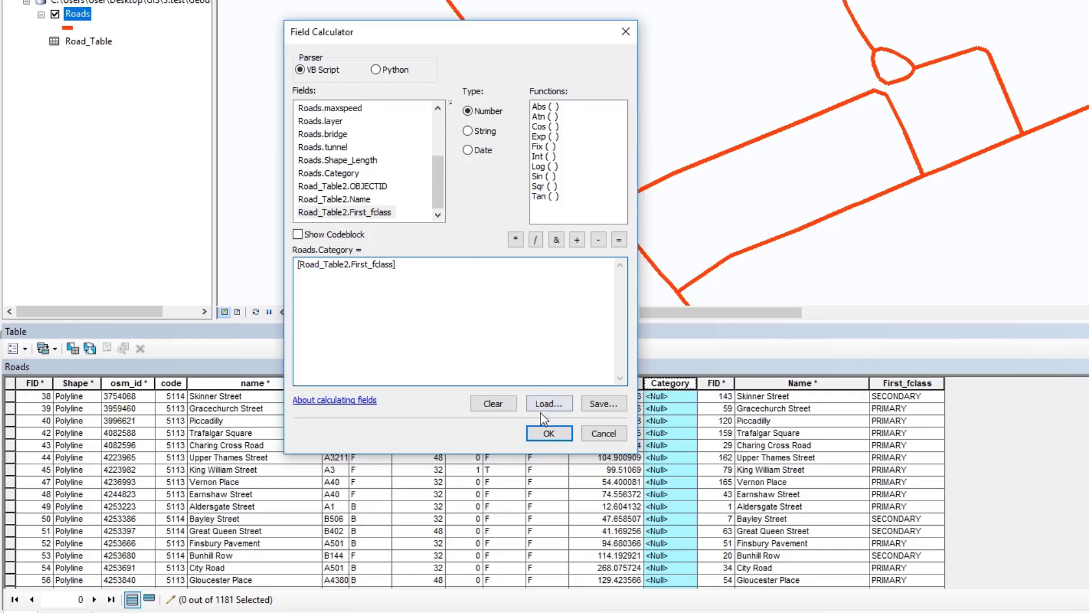
left_click(546, 434)
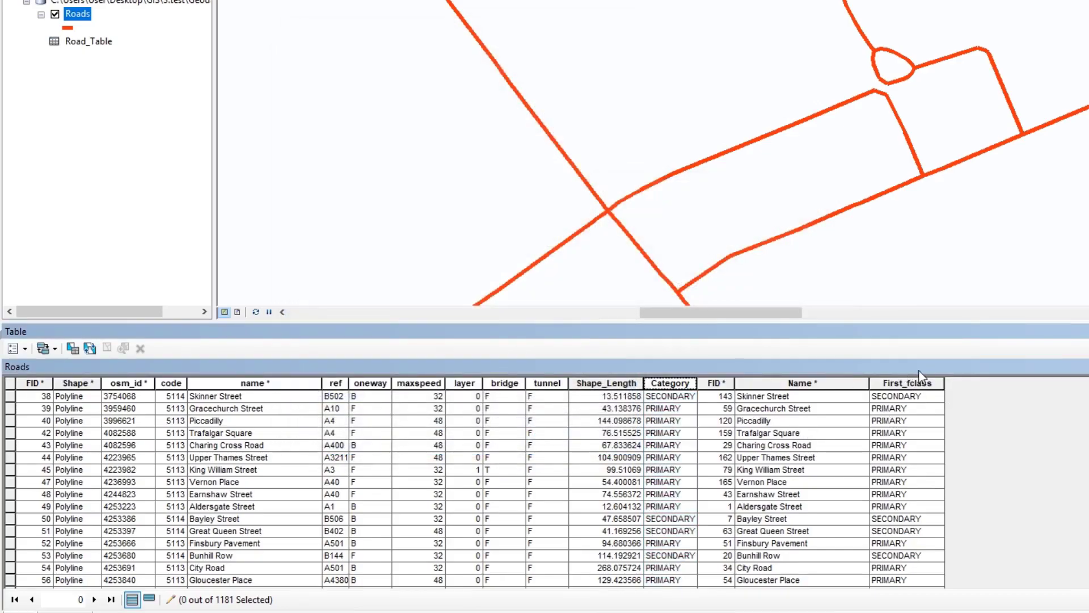
left_click(908, 384)
left_click(659, 382)
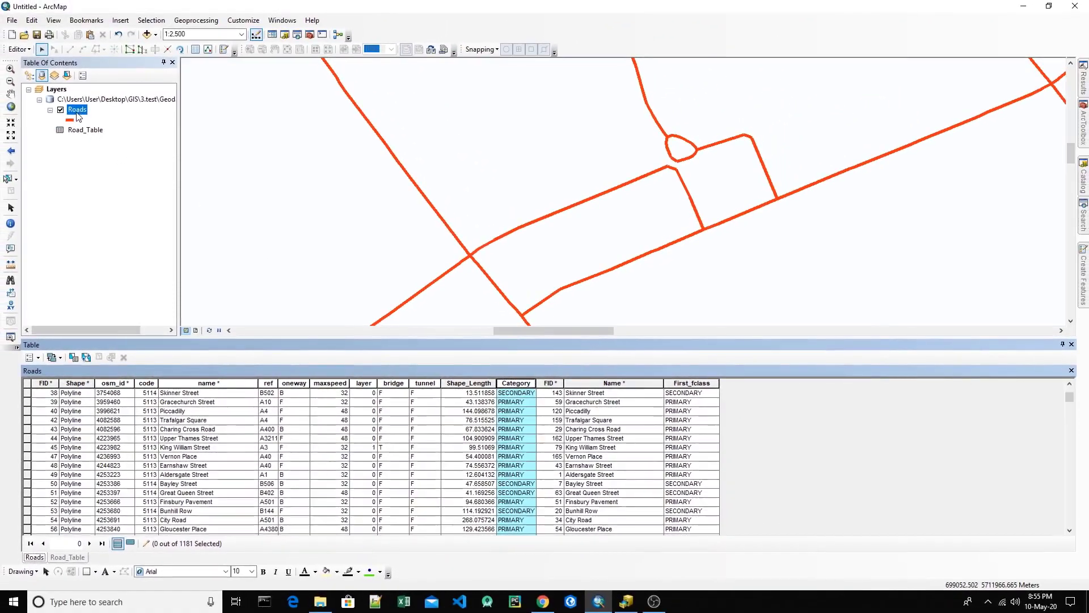
right_click(79, 17)
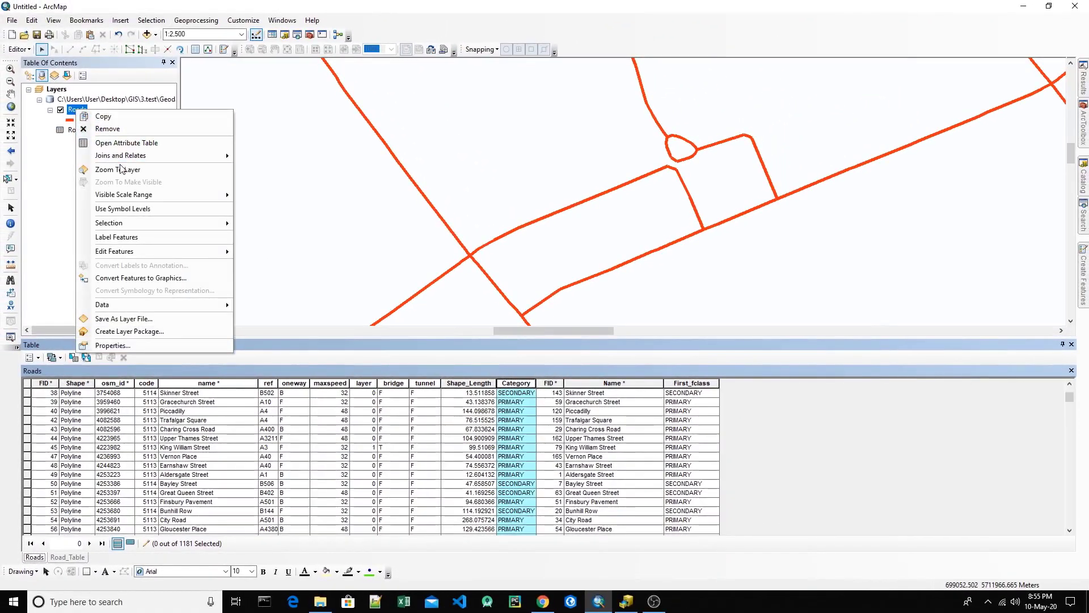
mouse_move(146, 251)
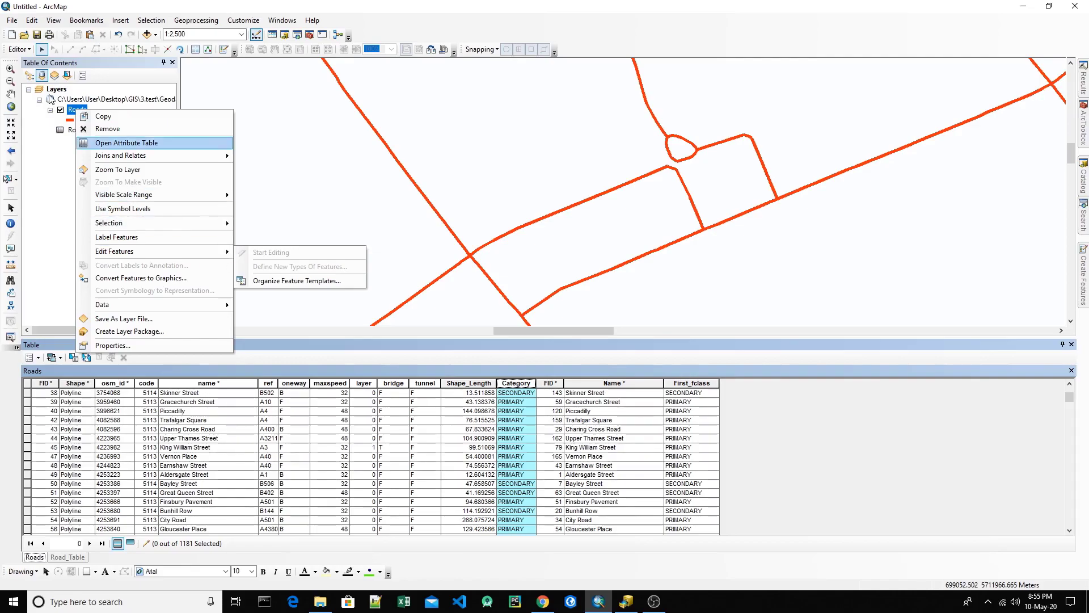
Step: Stop the edit session on the Roads layer and save the edits
left_click(19, 50)
left_click(19, 49)
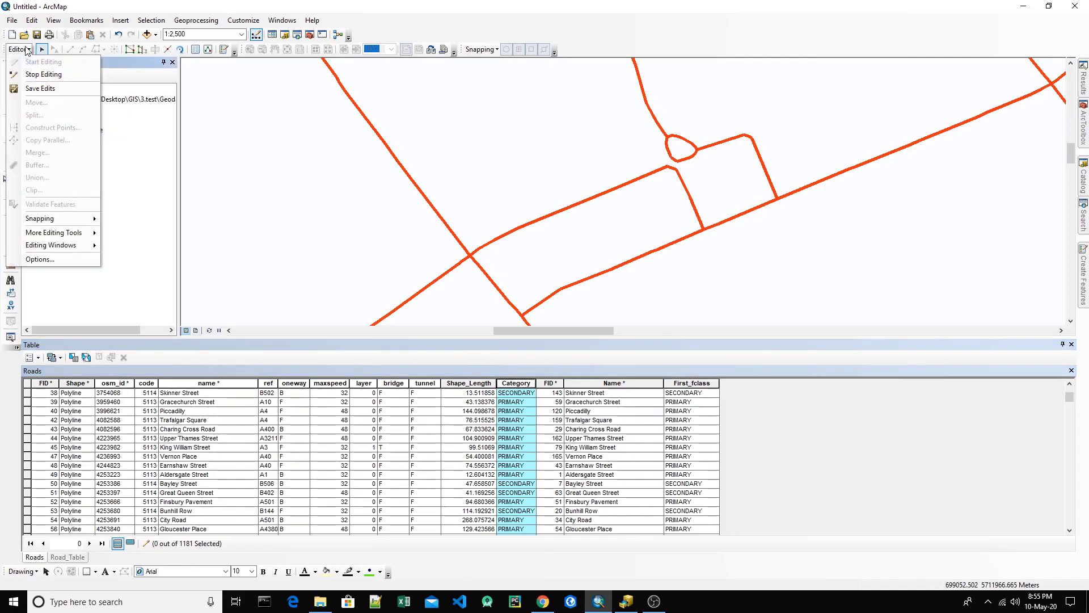
left_click(38, 74)
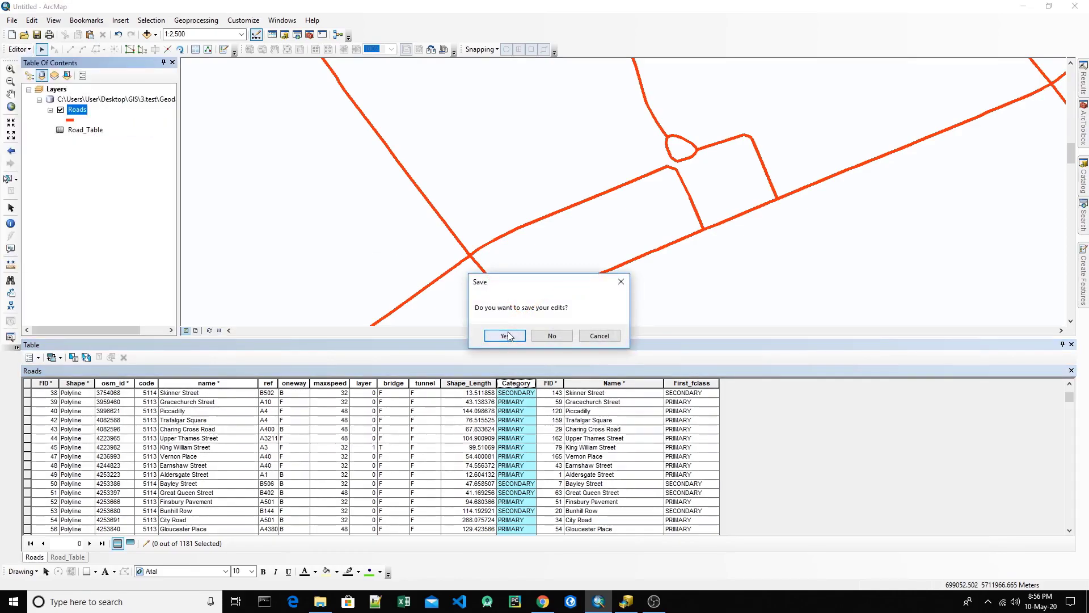
left_click(507, 336)
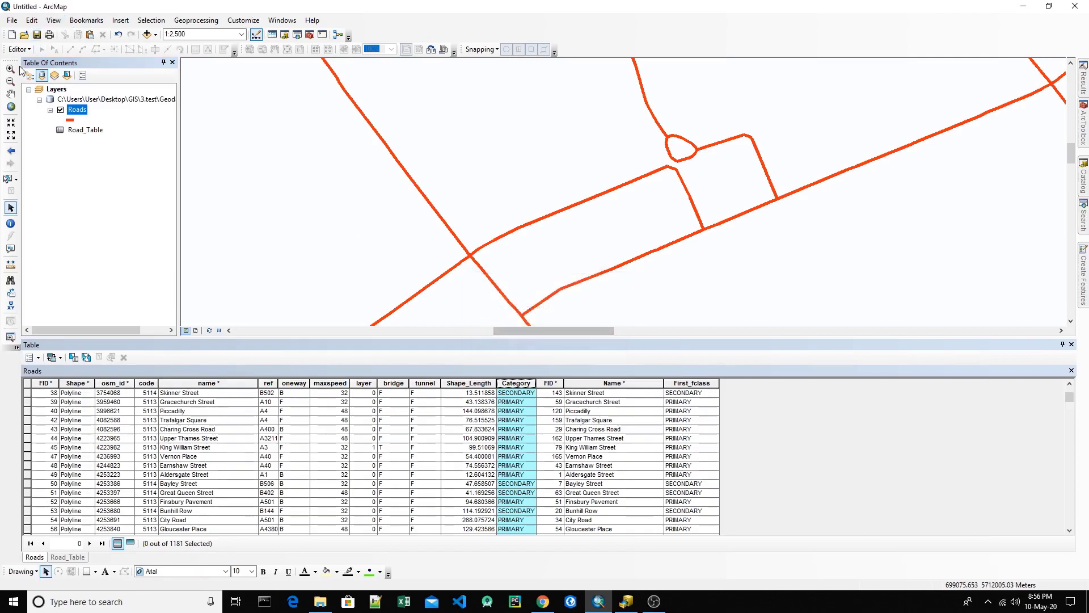
Step: Switch the Editor toolbar off and back on
right_click(587, 51)
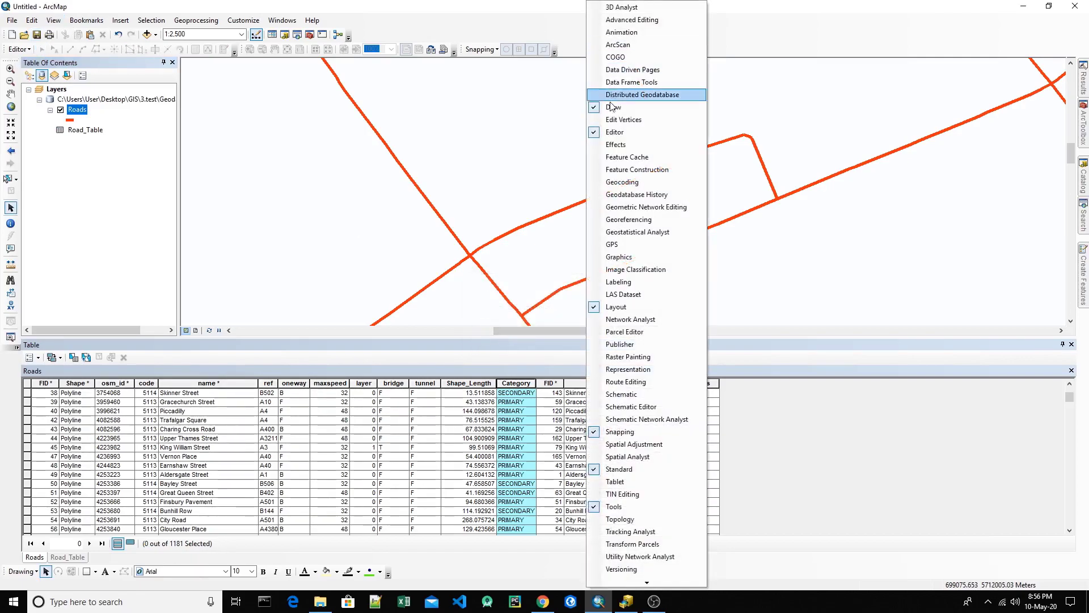
left_click(620, 134)
right_click(590, 51)
left_click(627, 132)
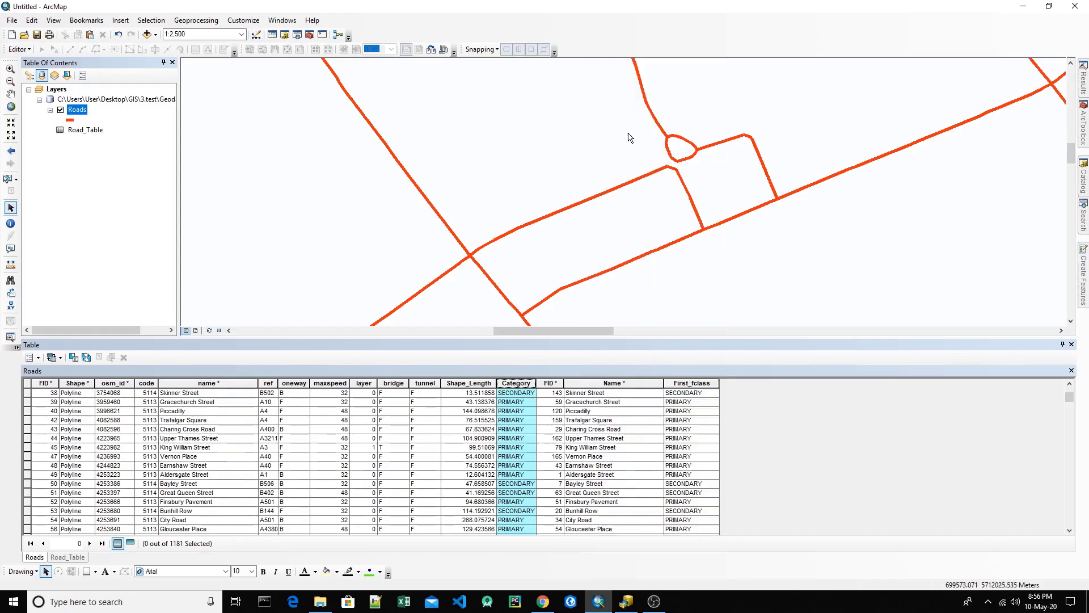
Step: Highlight the joined FID, Name and First_fclass columns in the Roads table and look at the table's join removal options
left_click(529, 411)
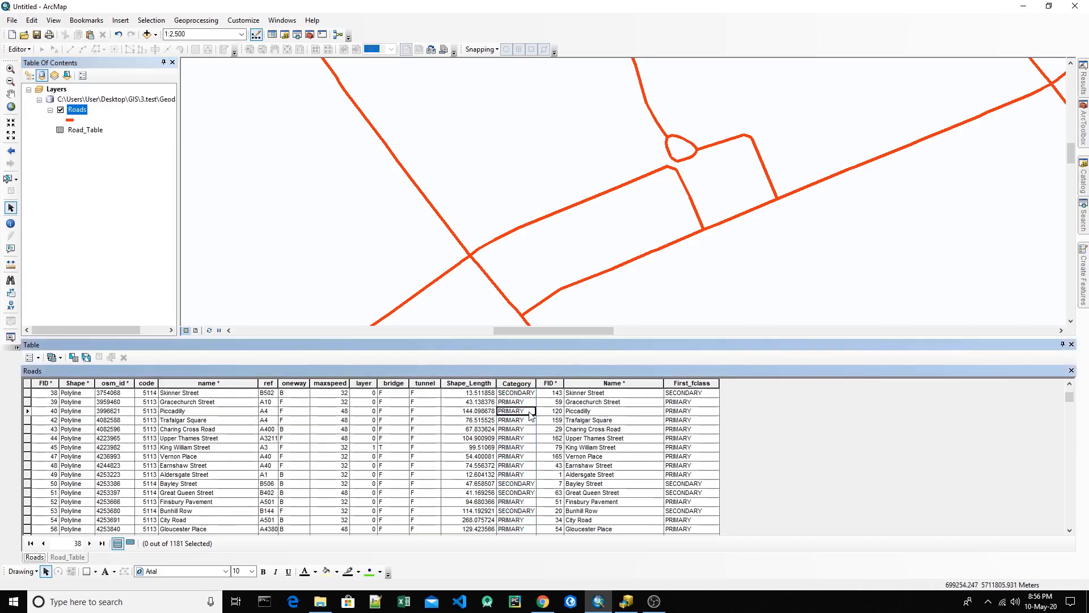
left_click_drag(553, 383, 696, 385)
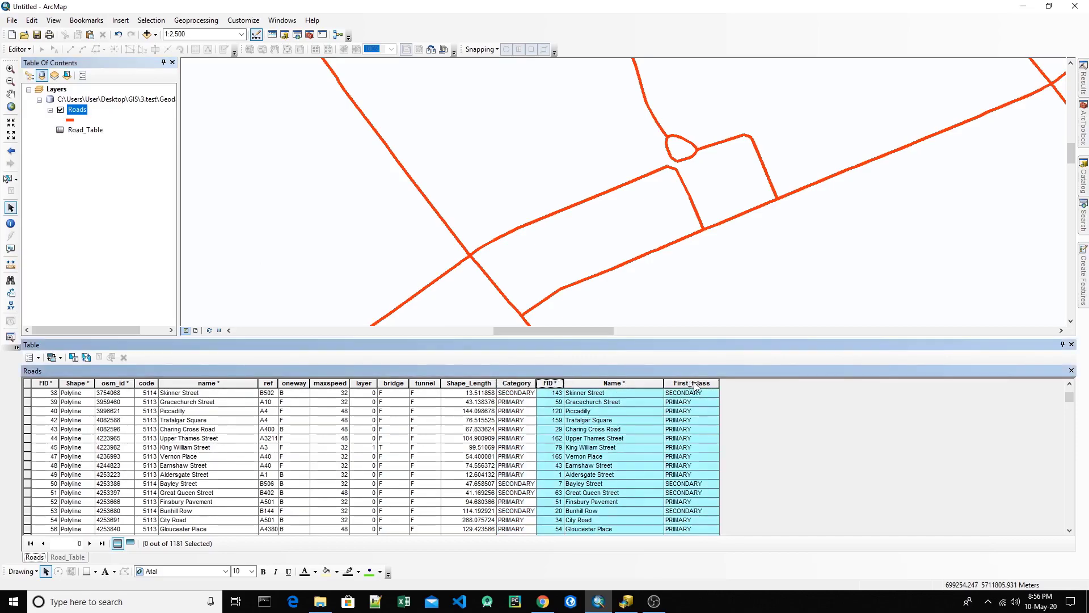
left_click(38, 358)
mouse_move(139, 252)
mouse_move(206, 269)
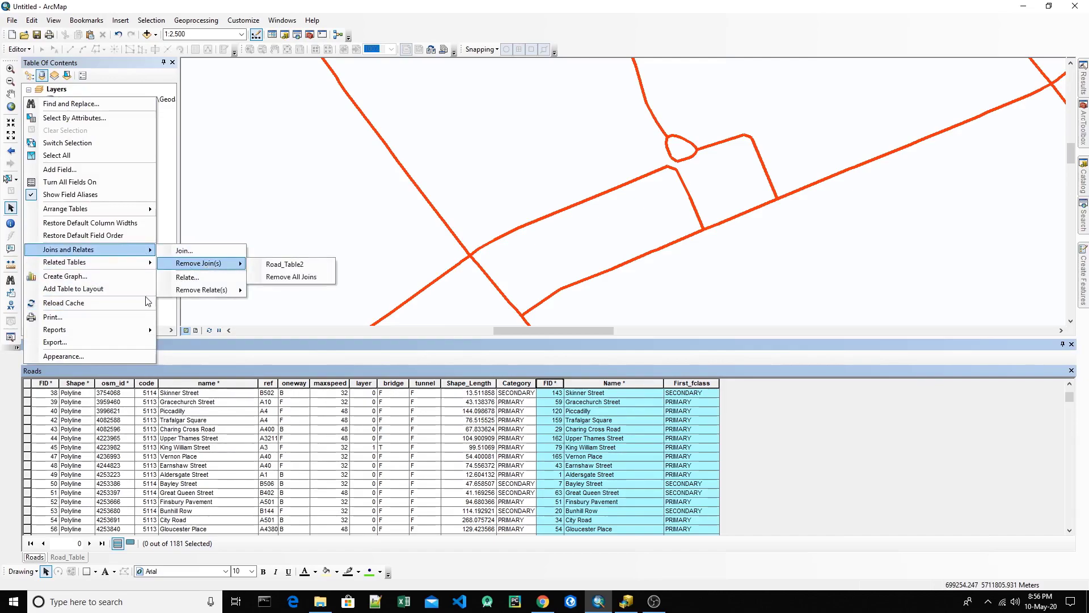
left_click(48, 372)
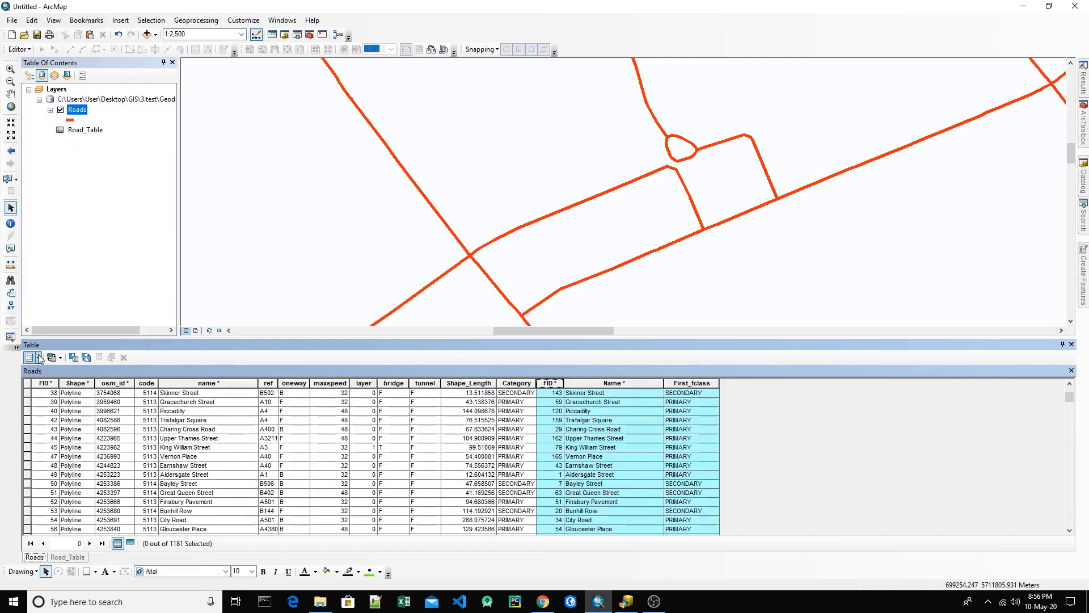
Step: Remove all joins from the Roads layer
right_click(76, 115)
mouse_move(189, 227)
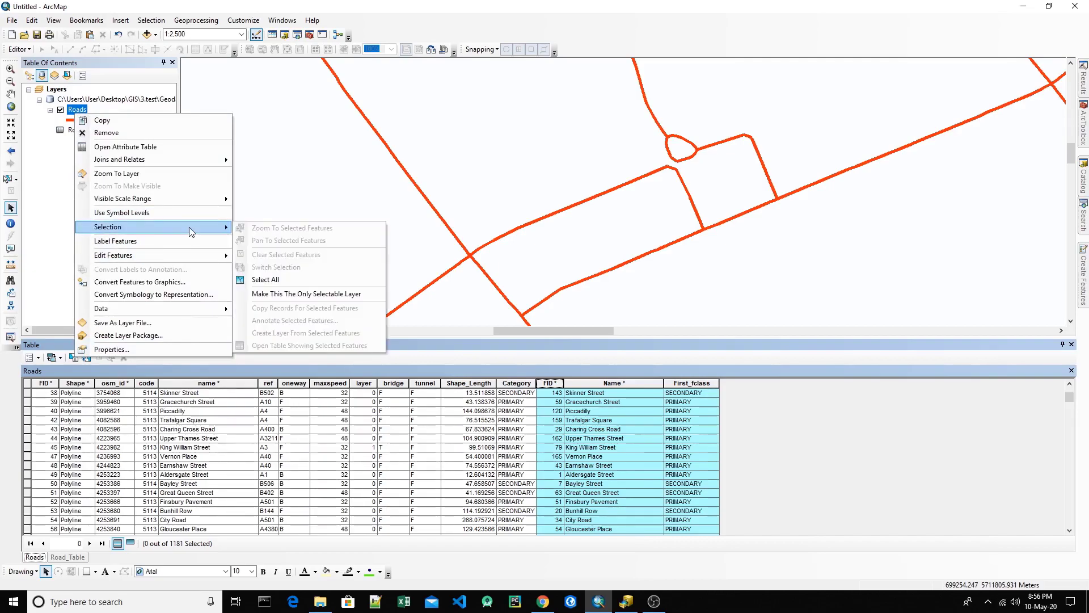
mouse_move(192, 166)
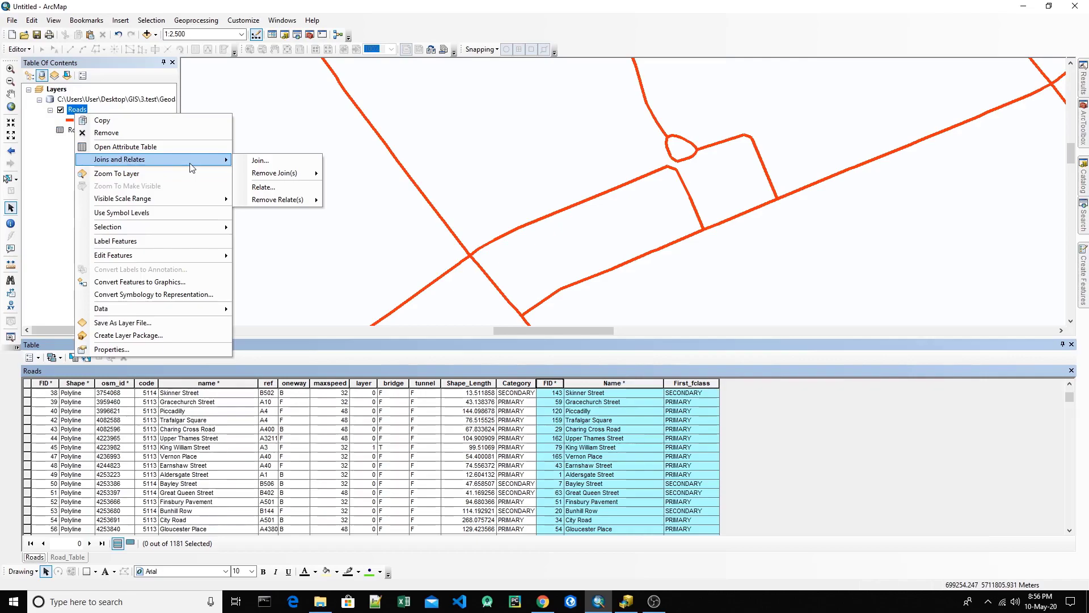
right_click(69, 109)
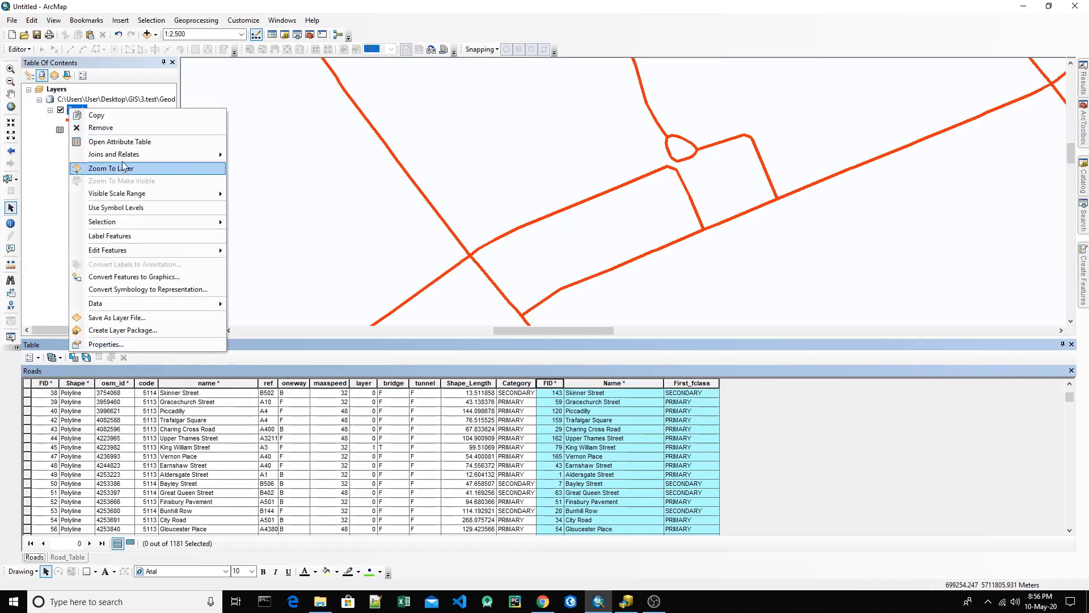
mouse_move(124, 156)
mouse_move(259, 171)
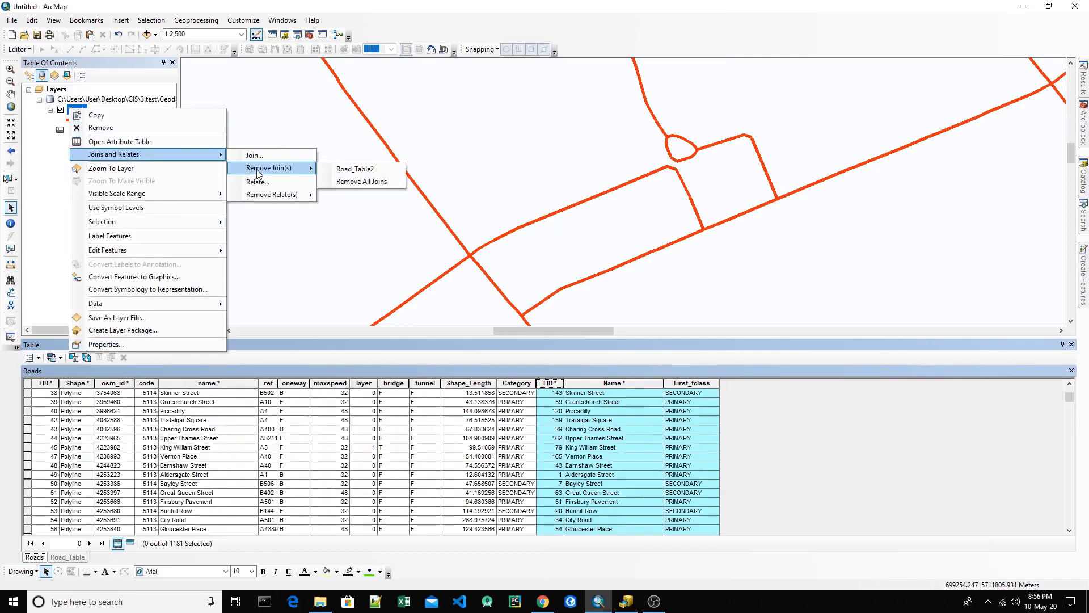
left_click(352, 182)
Step: Widen the Category column of the Roads table and sort the records by Category in ascending order
left_click(517, 430)
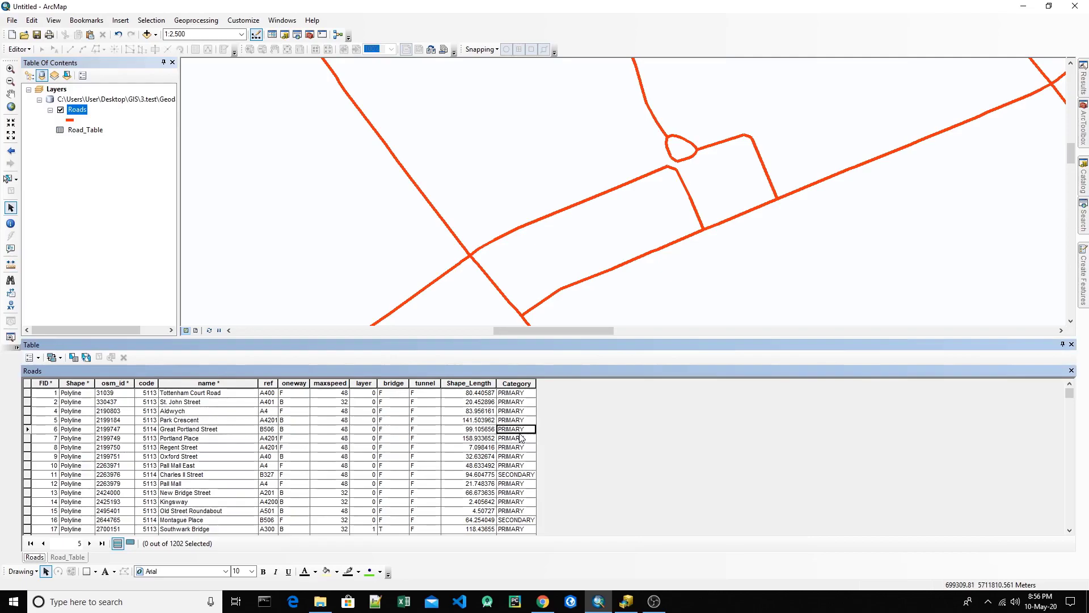
left_click(514, 384)
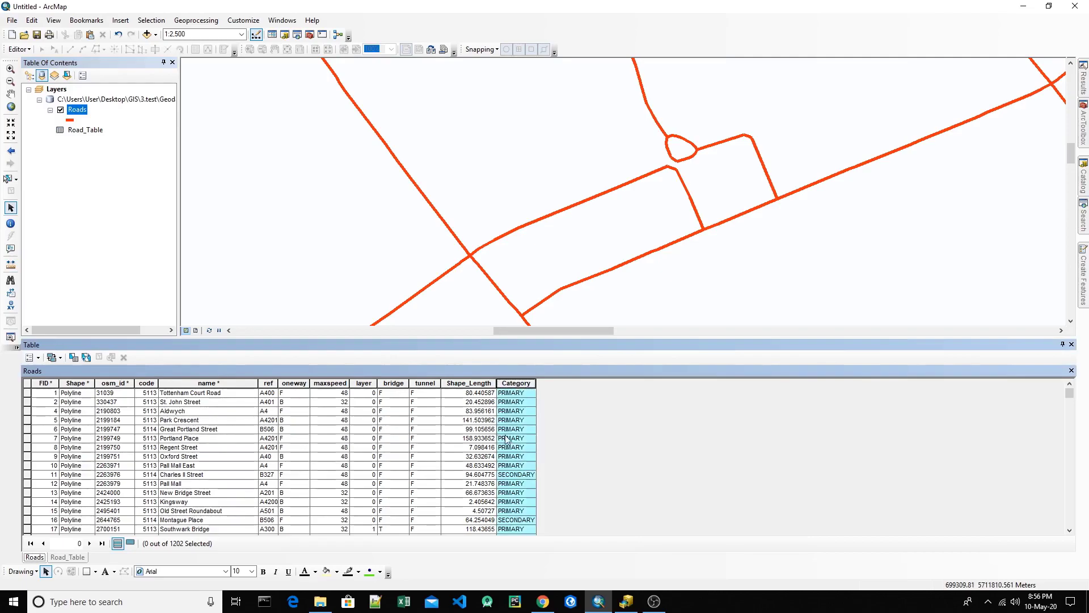
left_click_drag(536, 383, 559, 386)
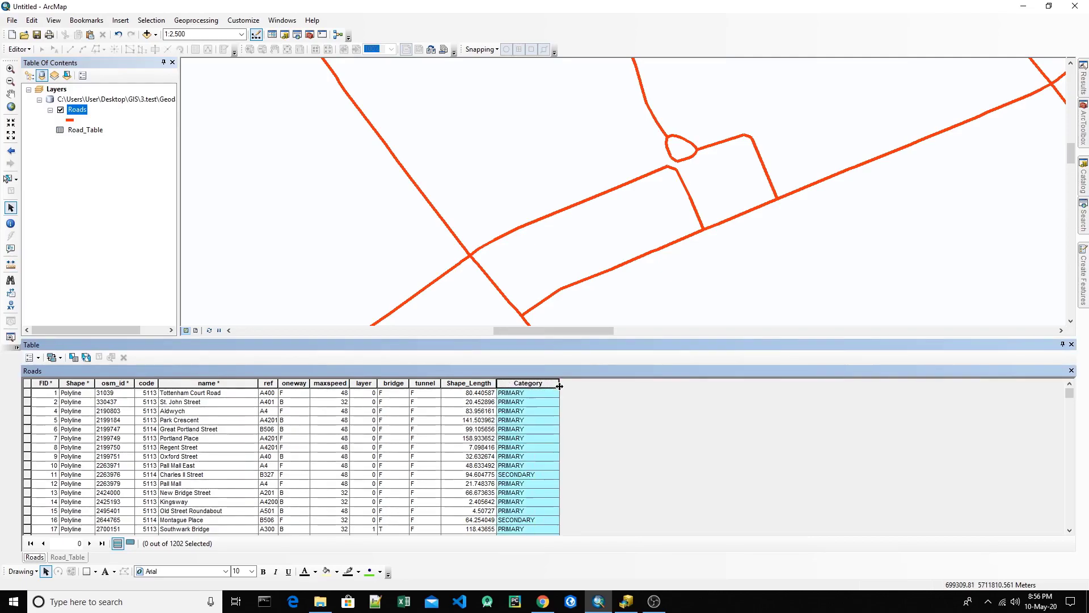
double_click(531, 383)
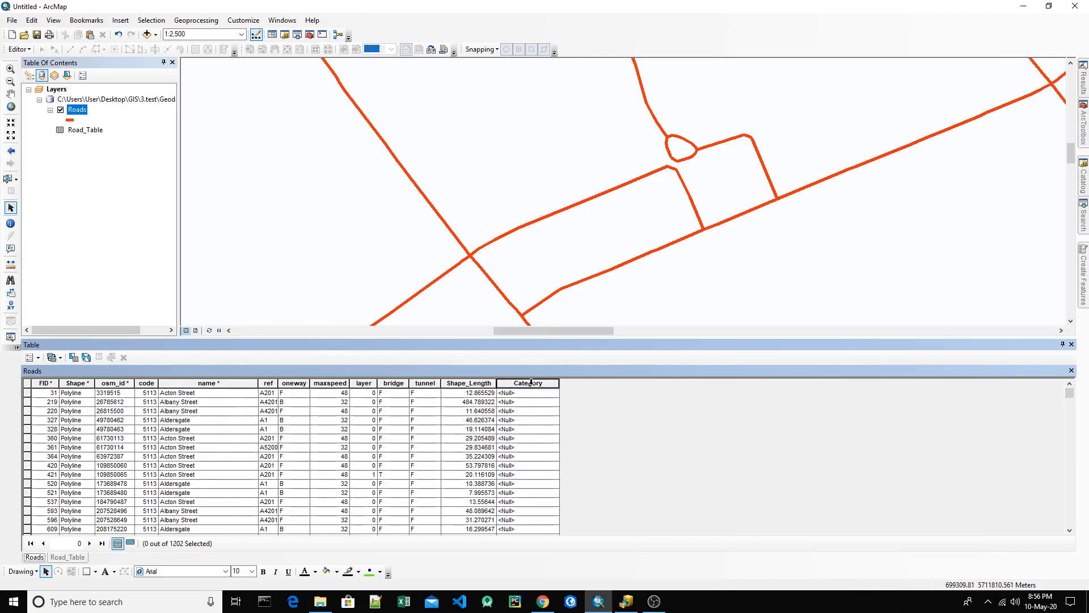
scroll(532, 391, "down", 2)
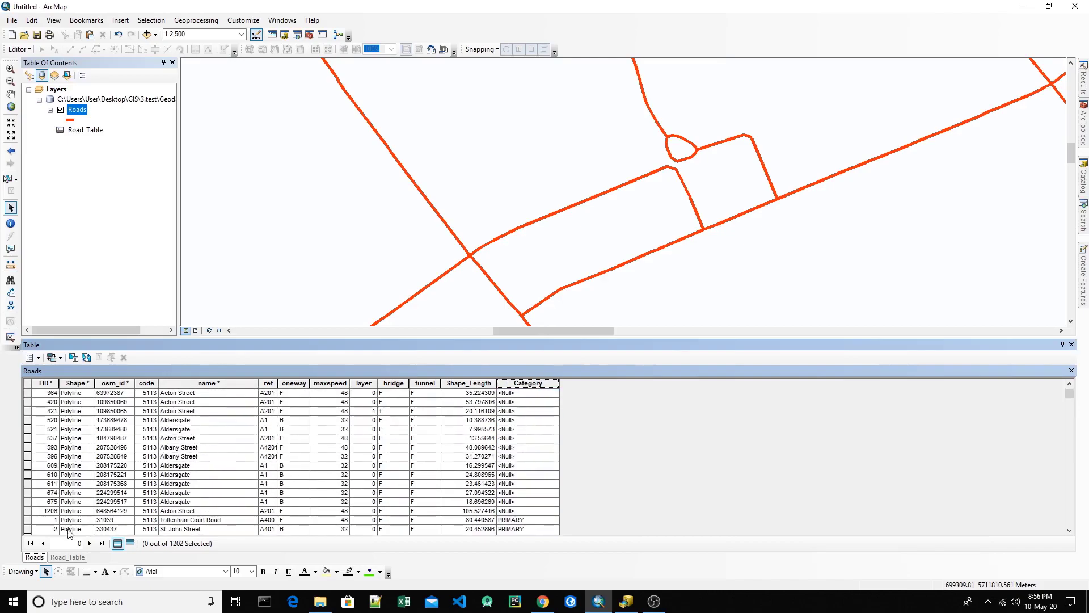
Step: Select all Roads records whose Category is <Null>
left_click(25, 511)
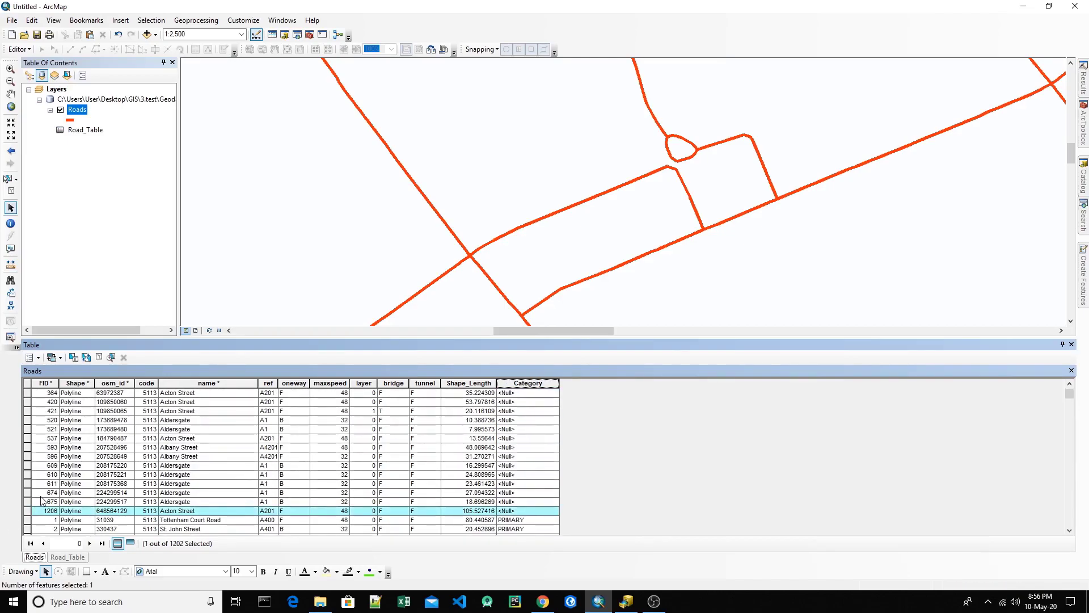
scroll(42, 501, "up", 2)
left_click(27, 394, "shift")
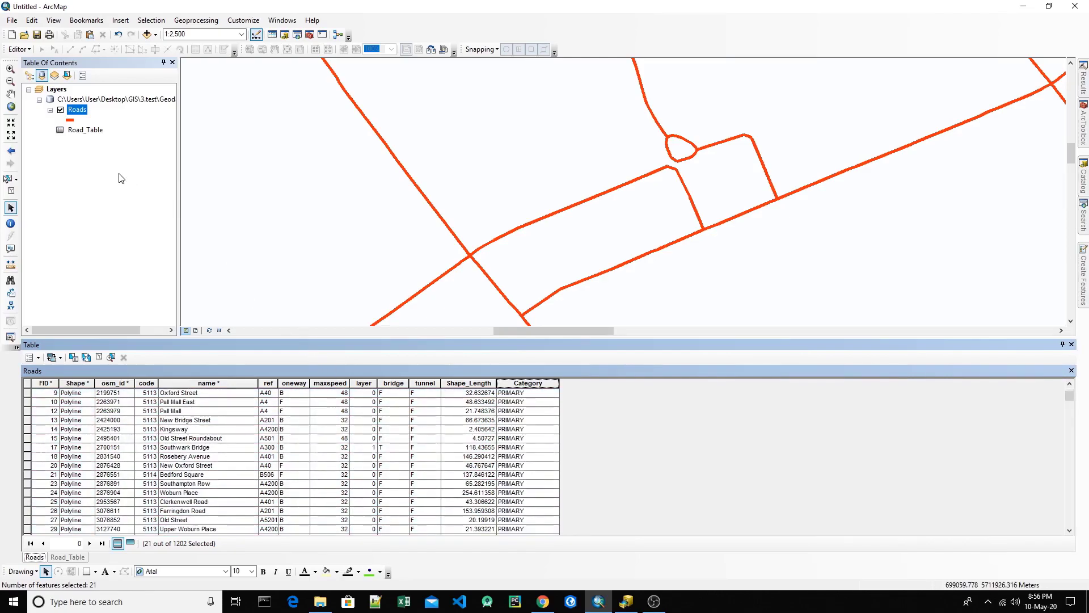
Step: Check the street names in Road_Table against the null Category records in Roads, and clear the record selection
right_click(82, 129)
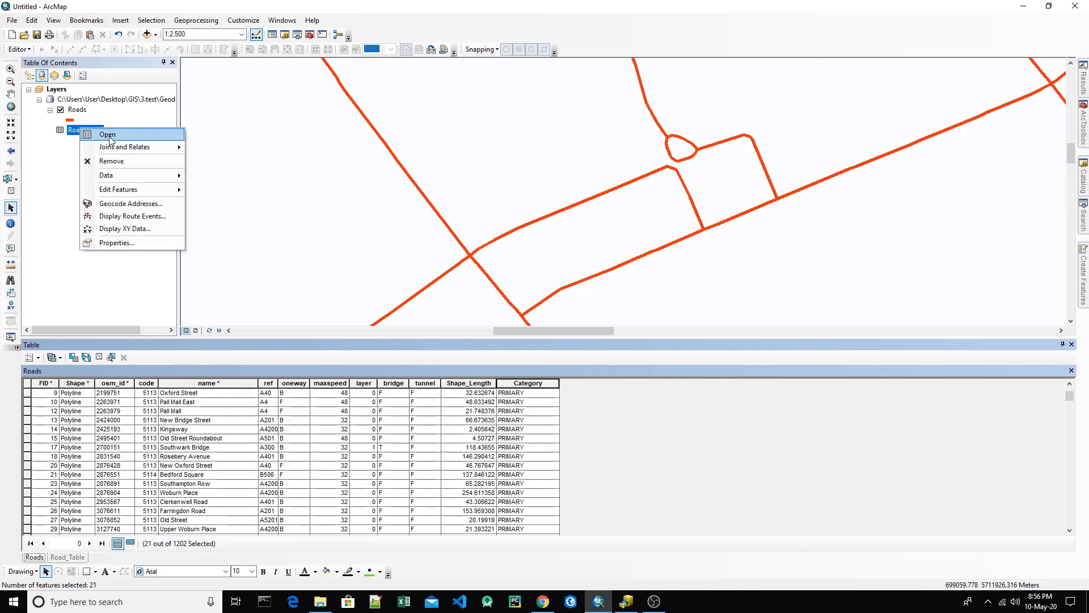
left_click(114, 135)
scroll(184, 470, "up", 5)
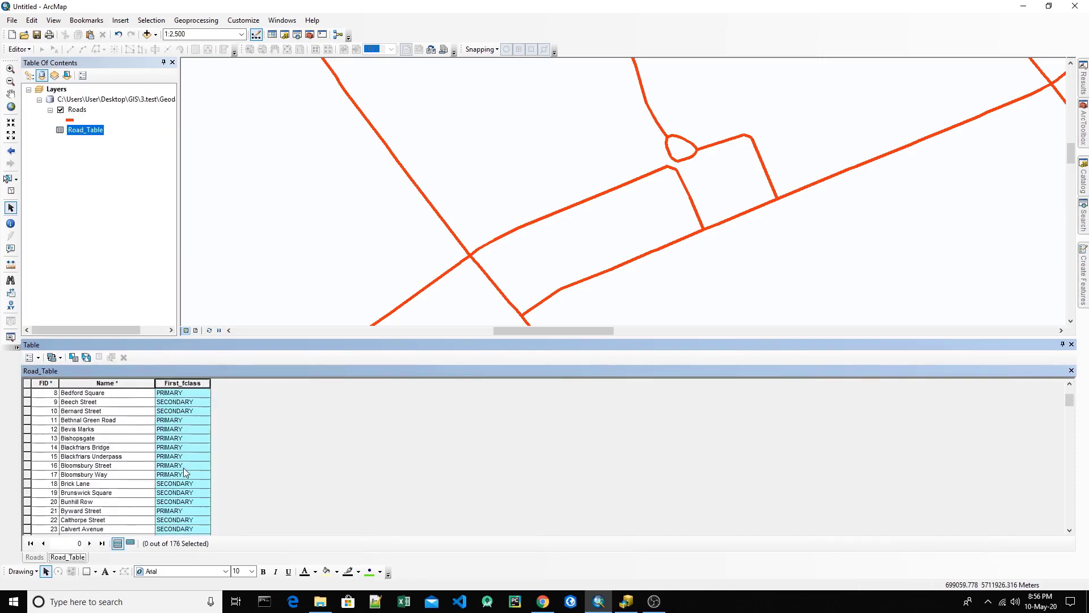
left_click(34, 557)
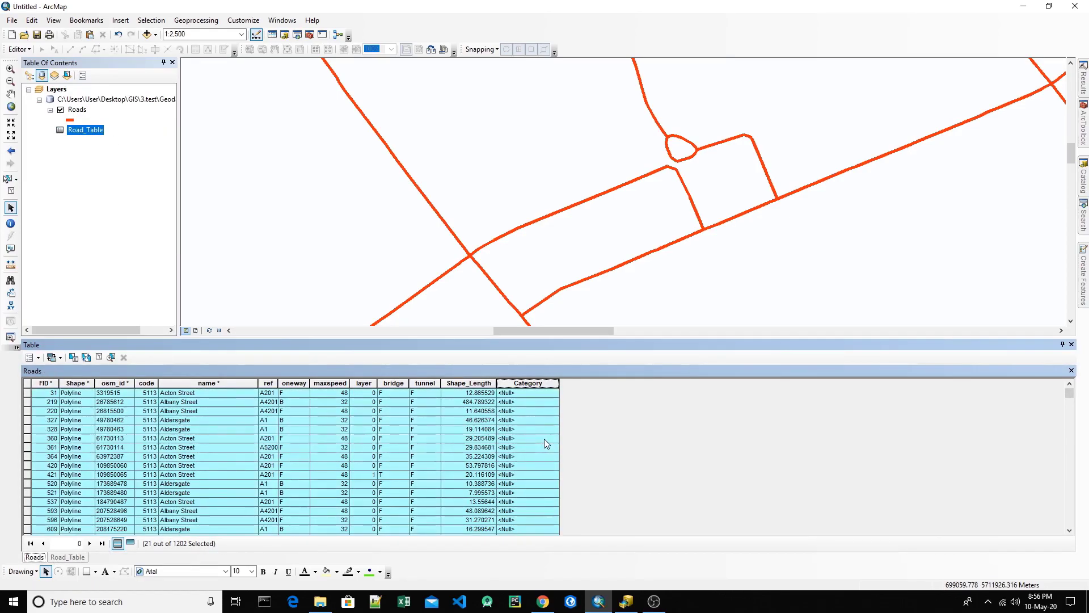
scroll(543, 438, "down", 5)
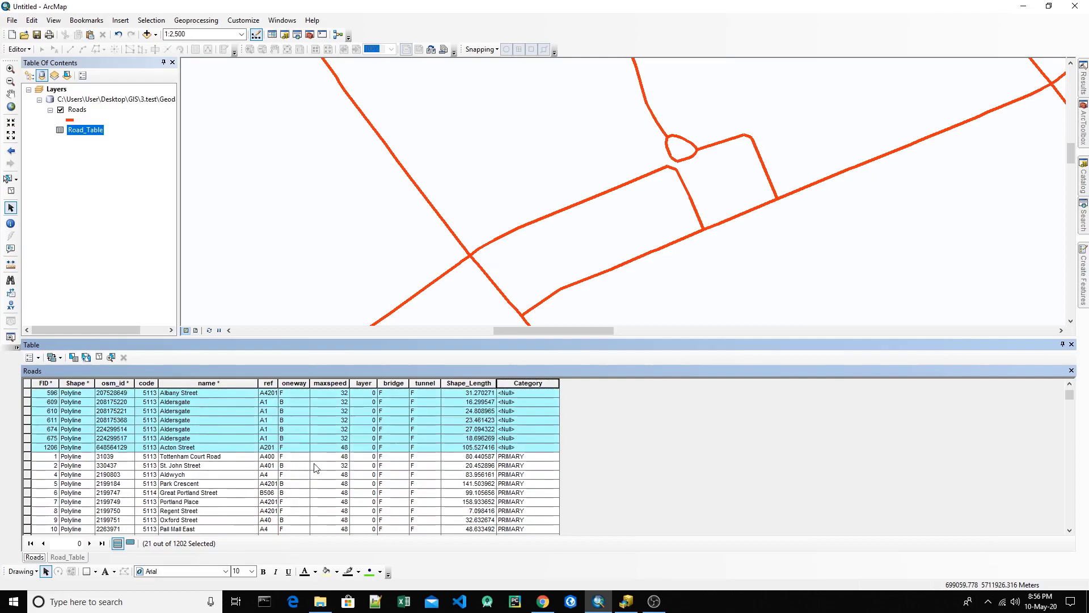
scroll(316, 468, "up", 5)
left_click(183, 430)
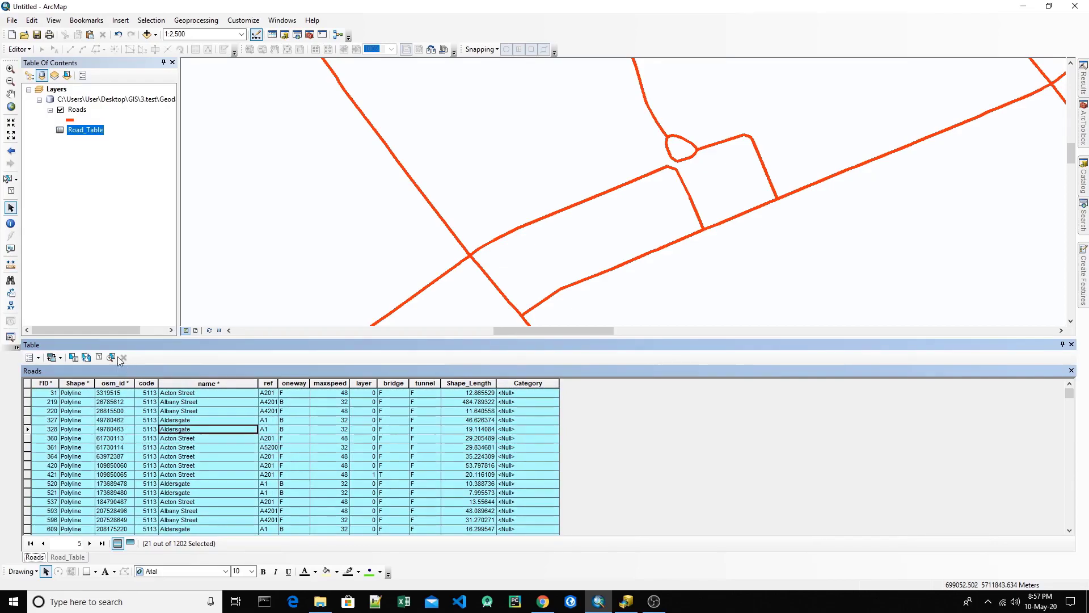
left_click(98, 357)
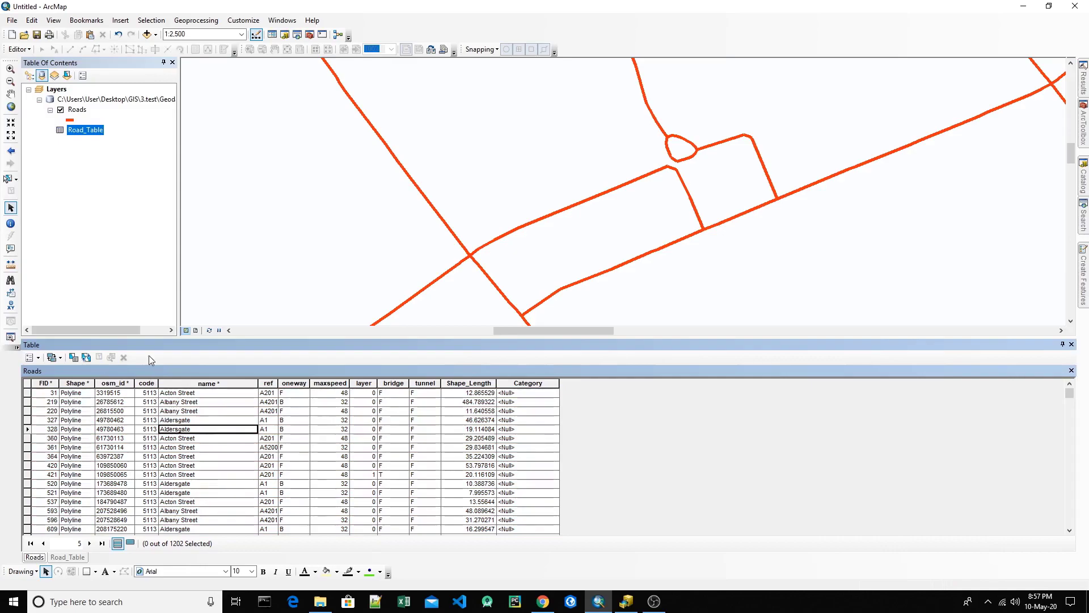